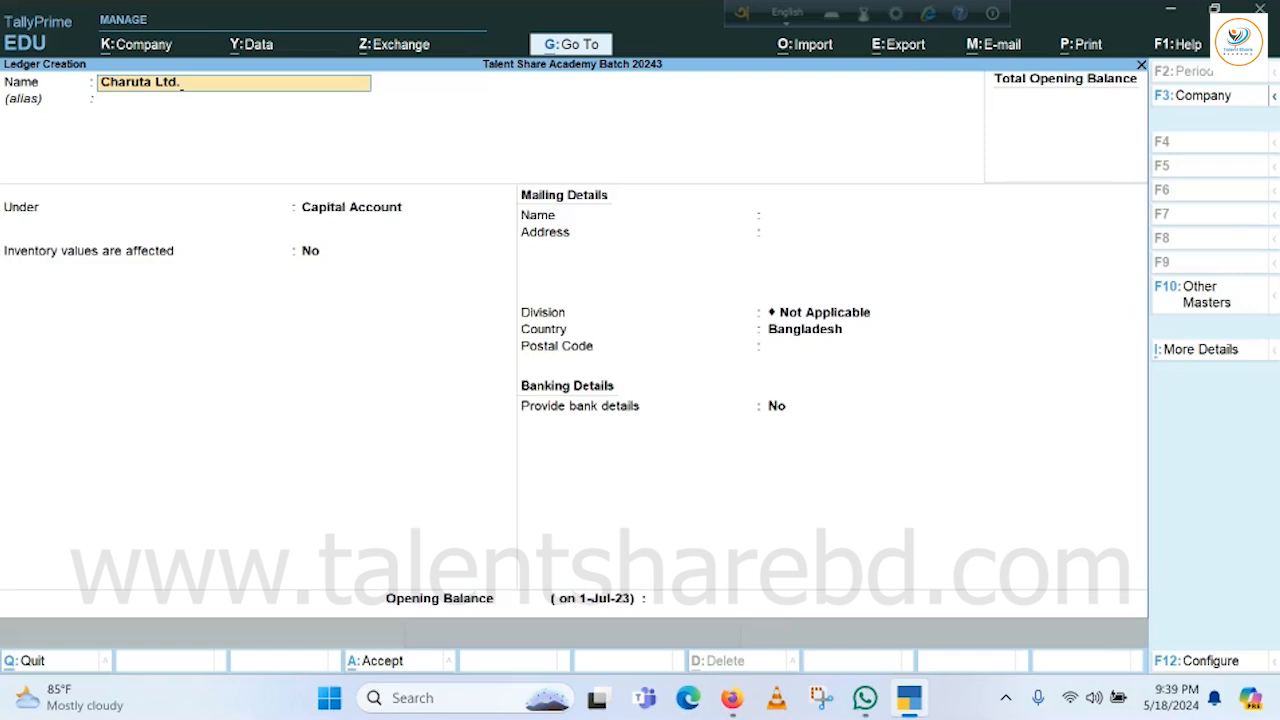
Confirm Charuta Ltd. as the ledger name and leave the alias blank.
key("Return")
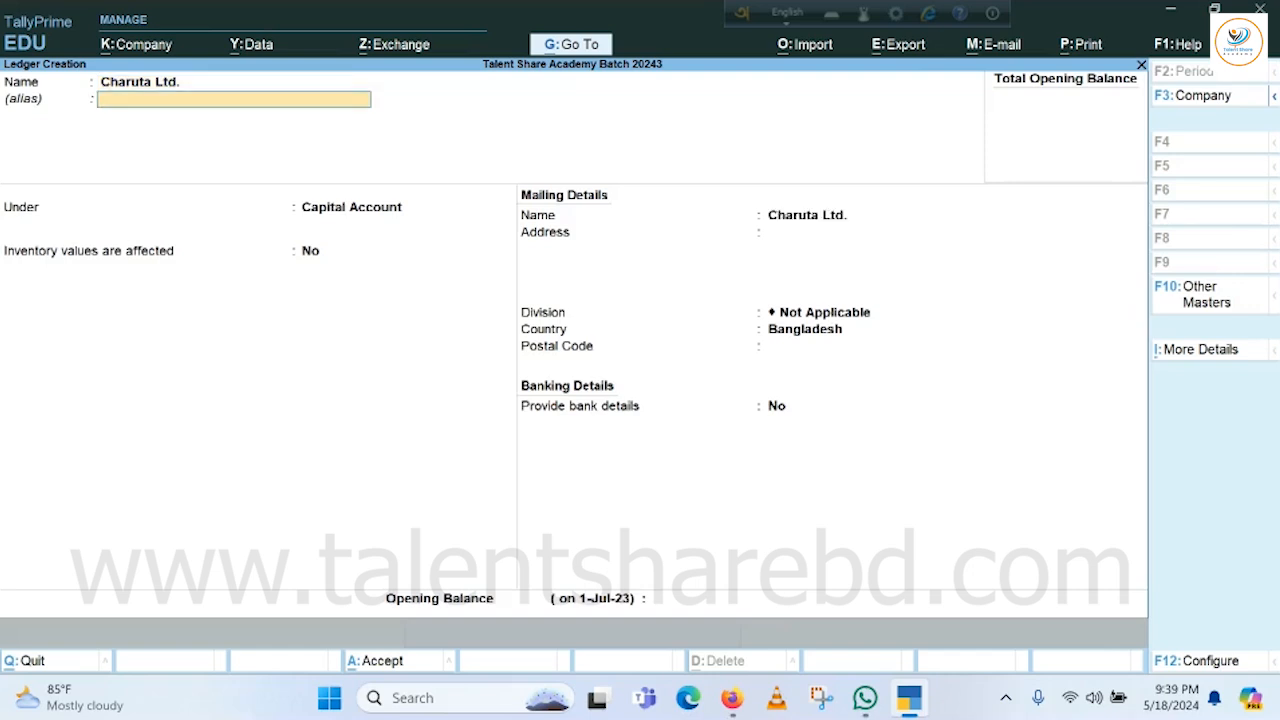
key("Return")
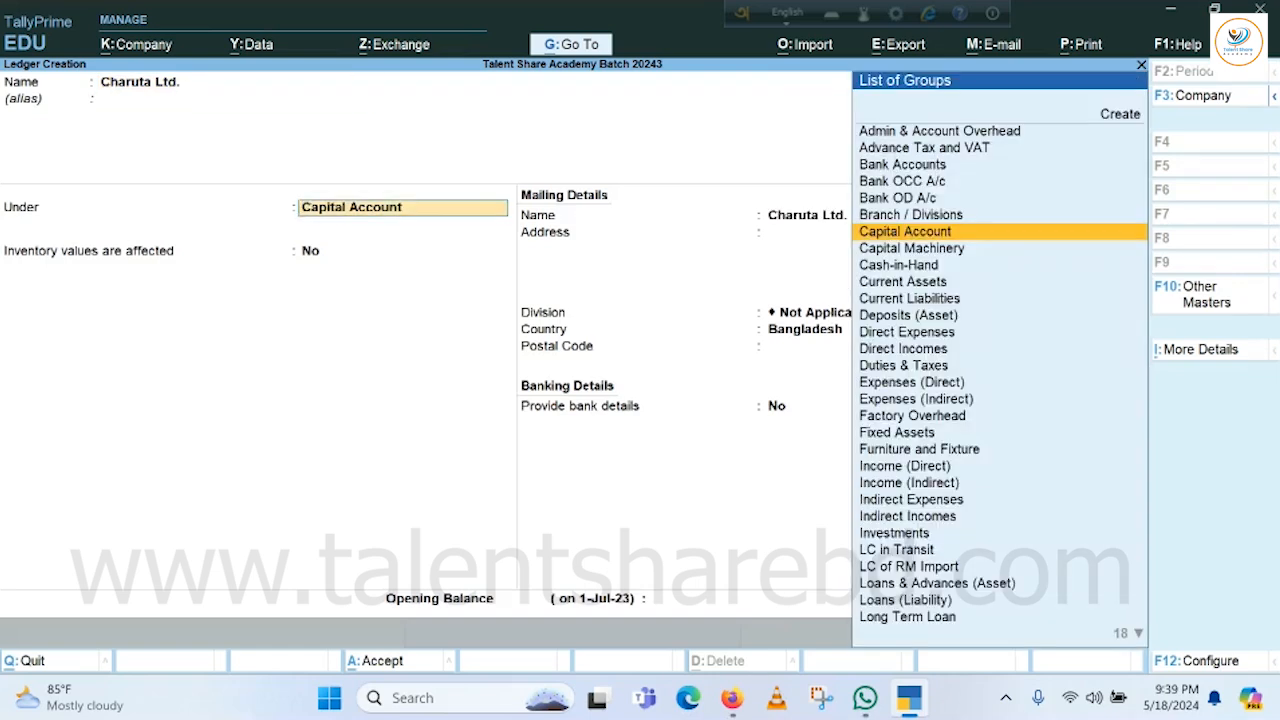
Put the Charuta Ltd. ledger under the Sundry Debtors group.
type("Su")
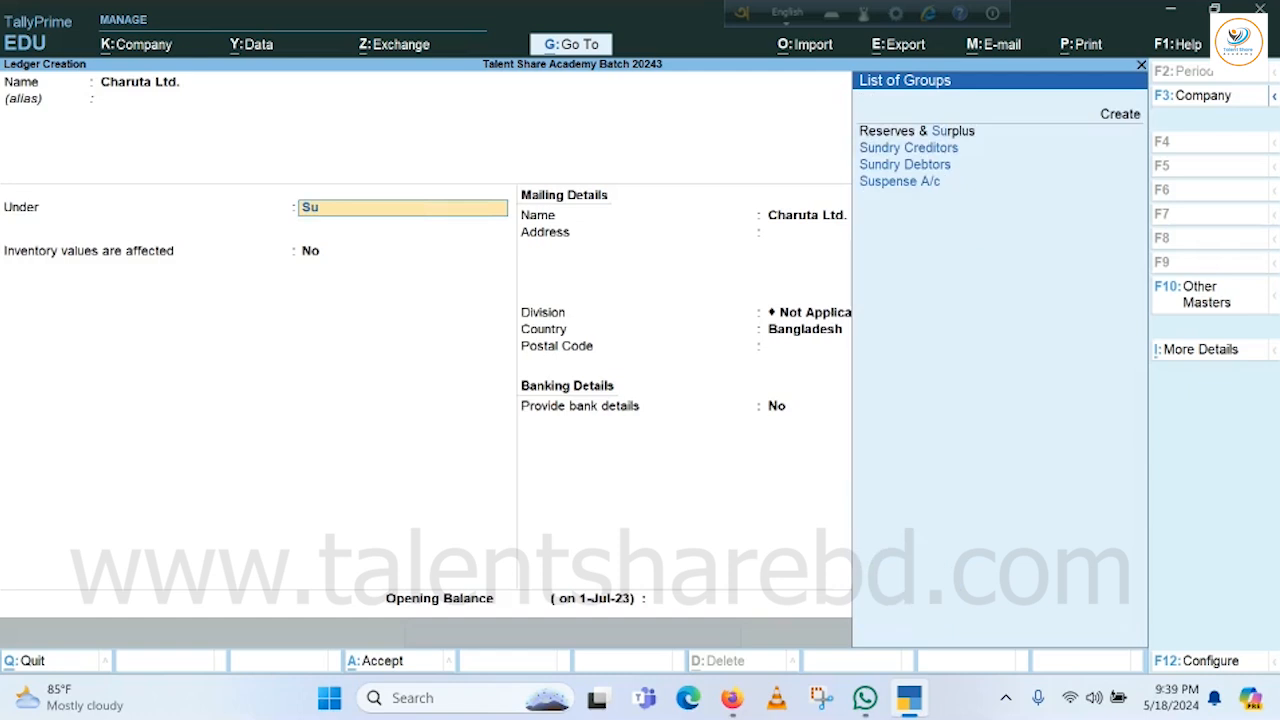
key("Down")
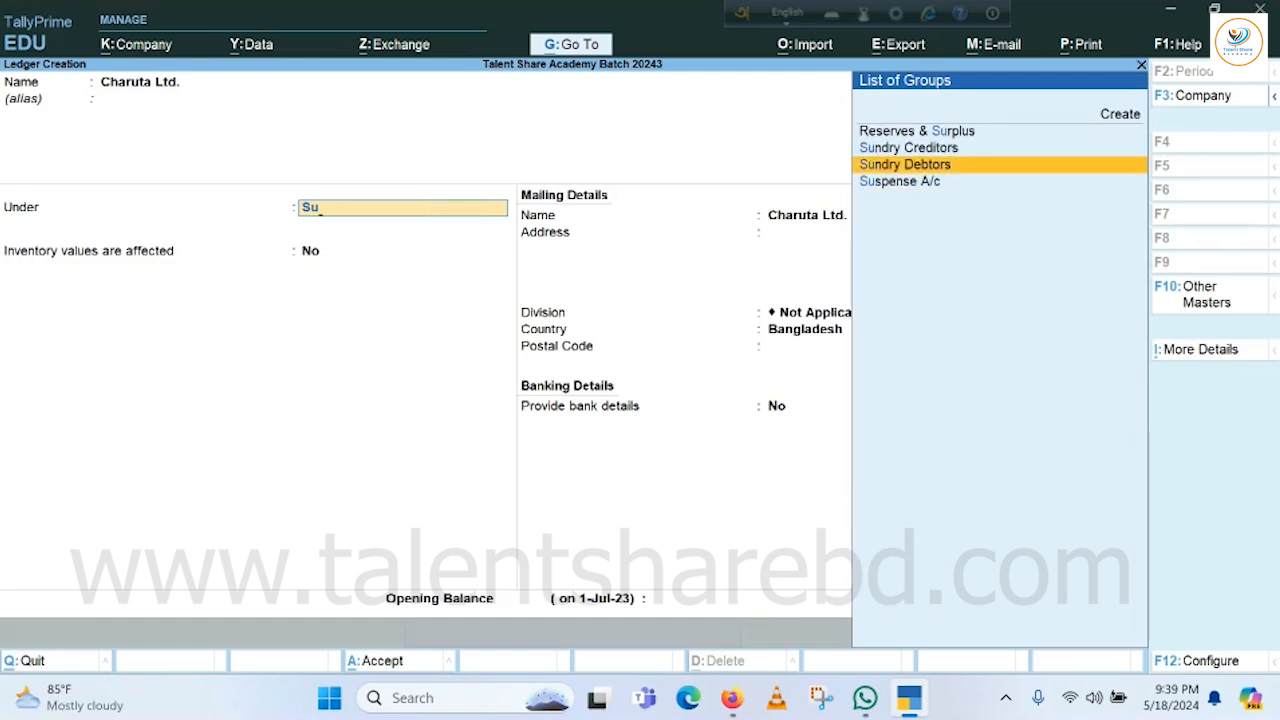
key("Return")
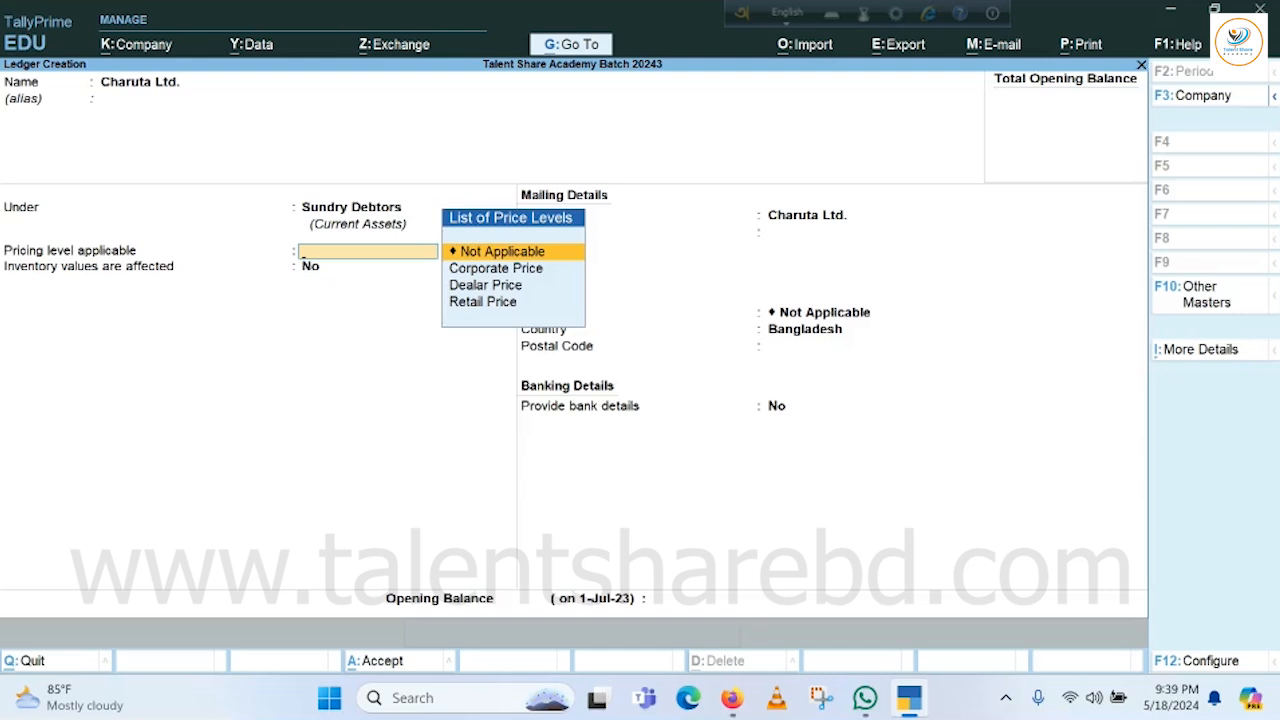
Choose Corporate Price as the ledger's applicable pricing level.
key("Down")
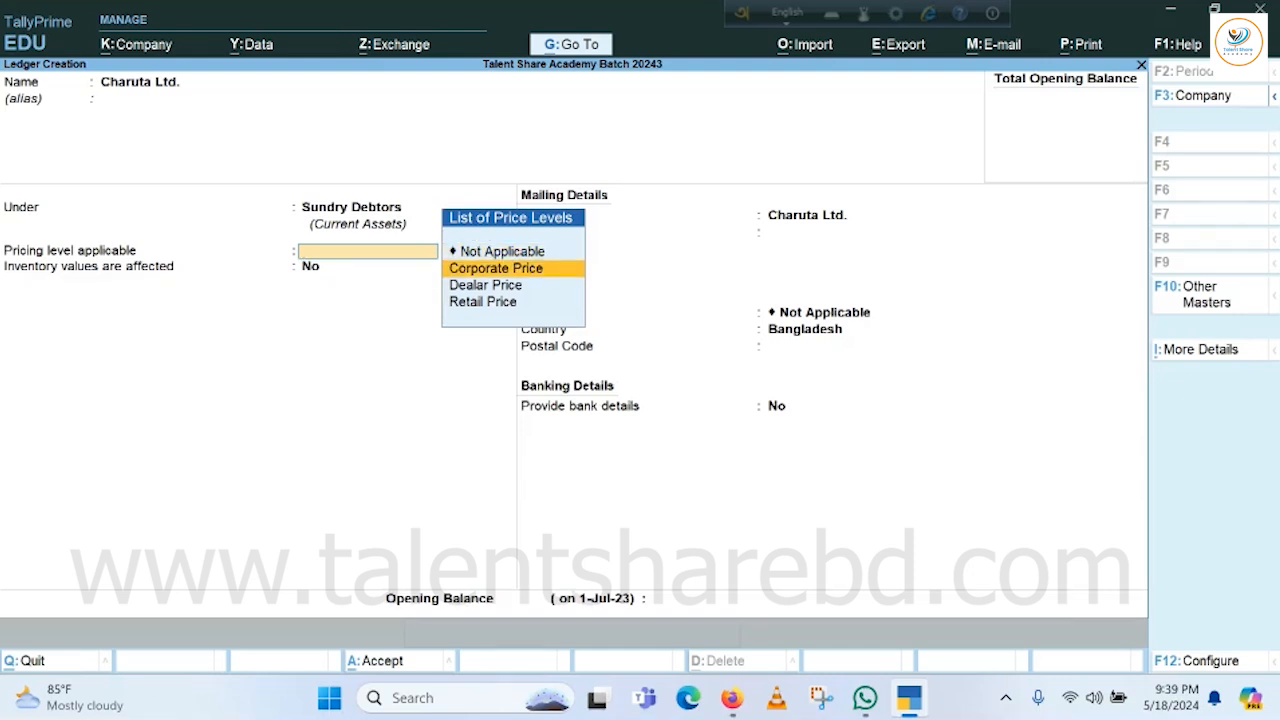
key("Down")
key("Down")
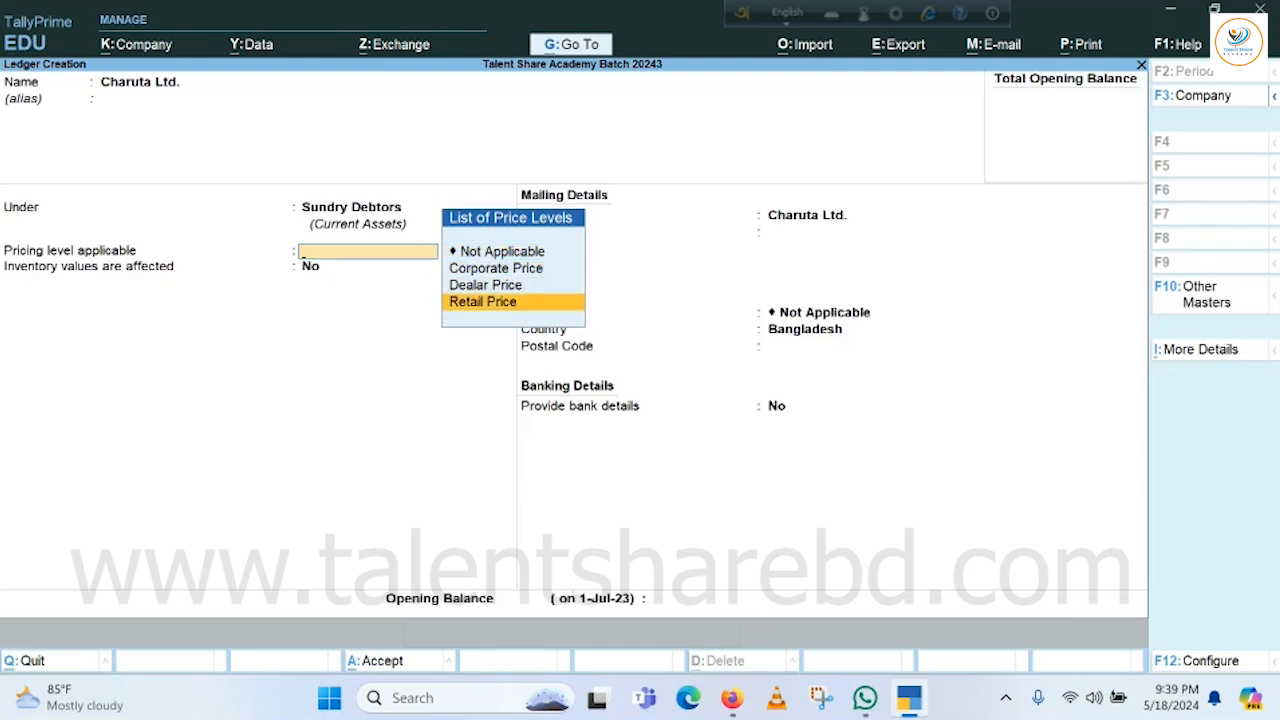
key("Up")
key("Up")
key("Up")
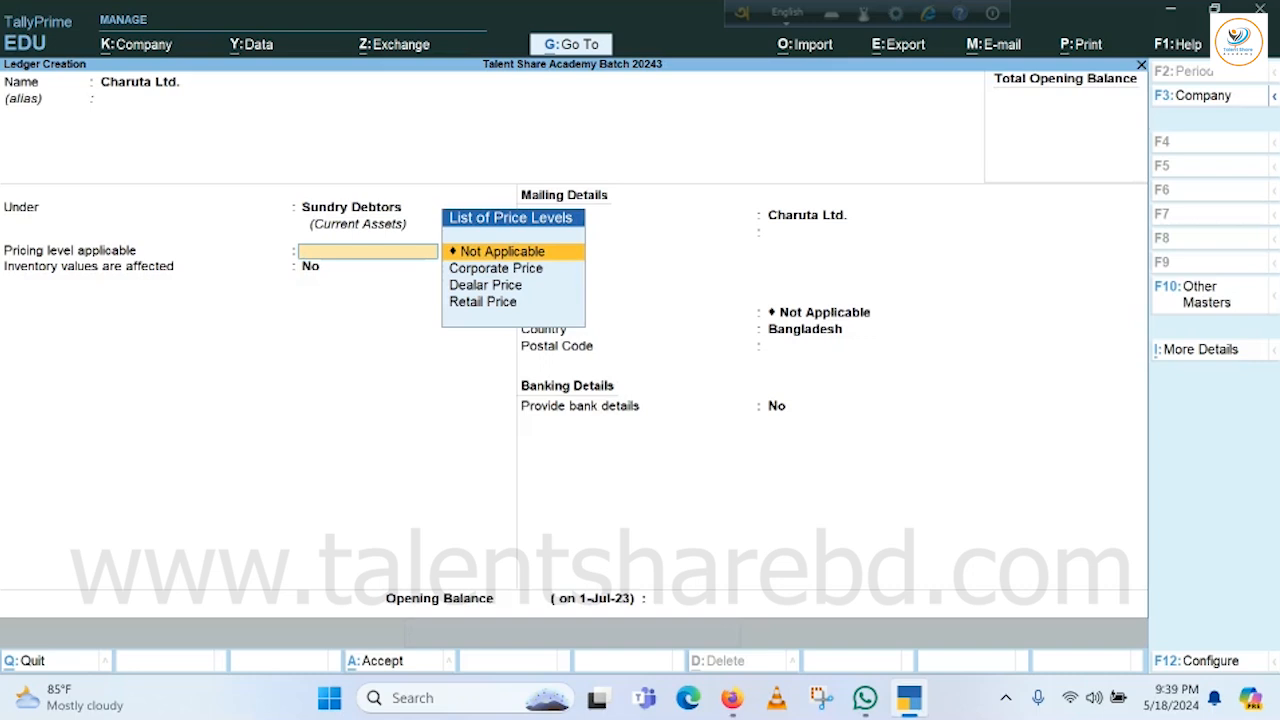
key("Down")
key("Down")
key("Down")
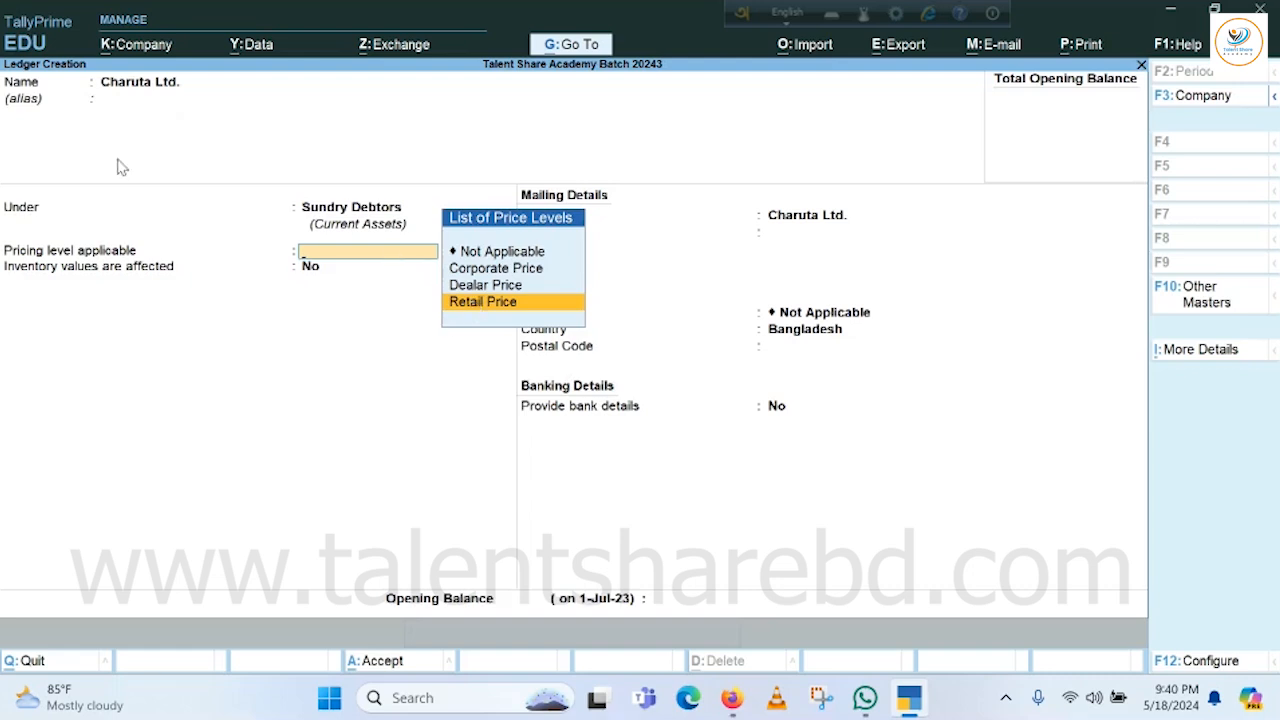
left_click(472, 270)
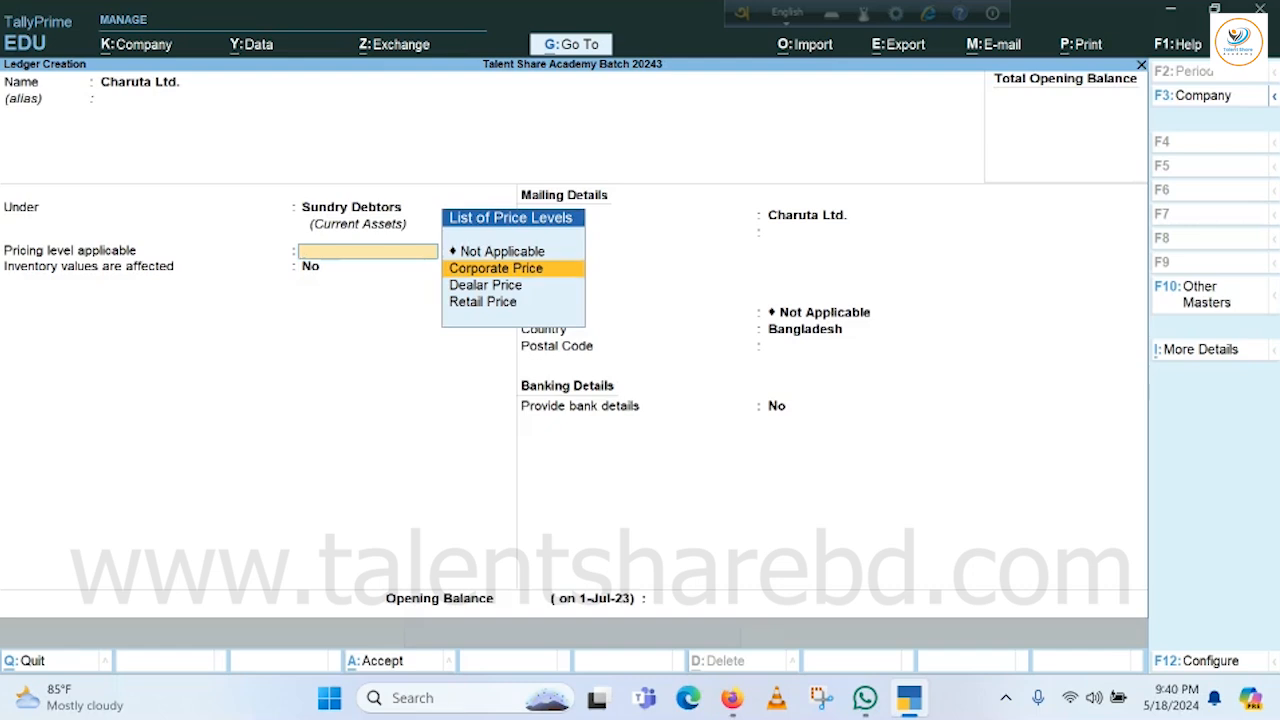
key("Return")
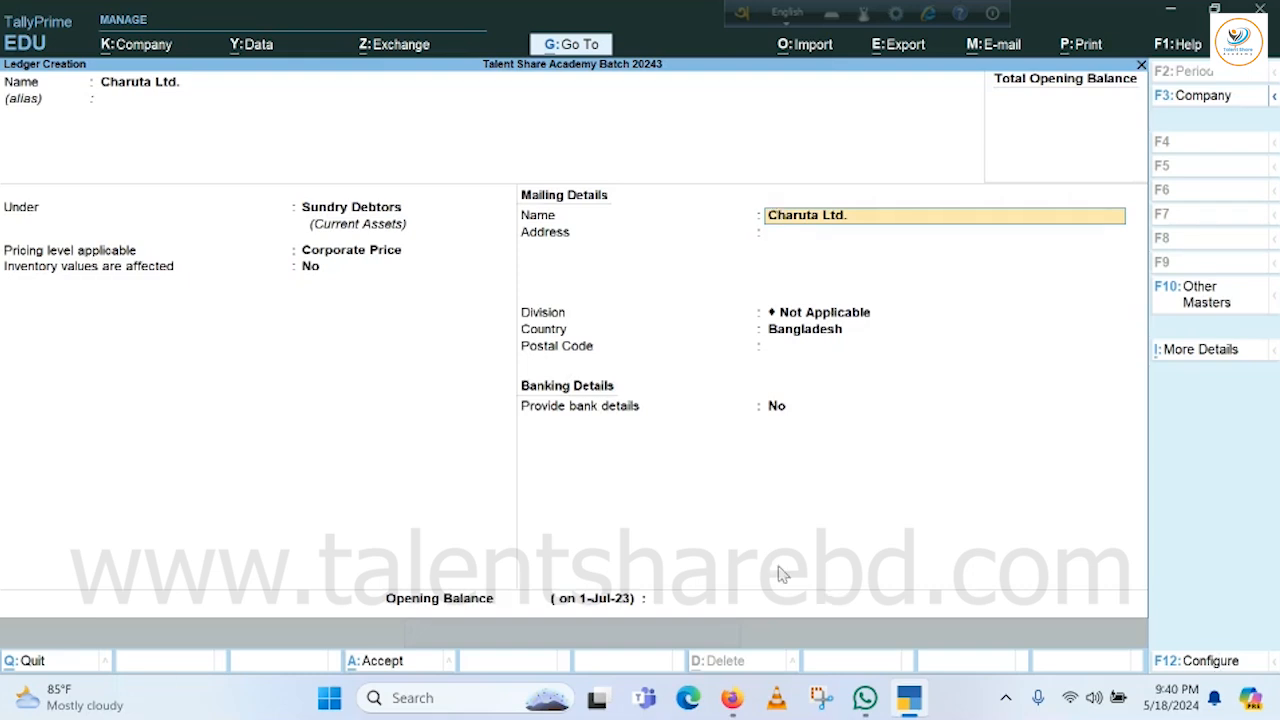
left_click(1208, 663)
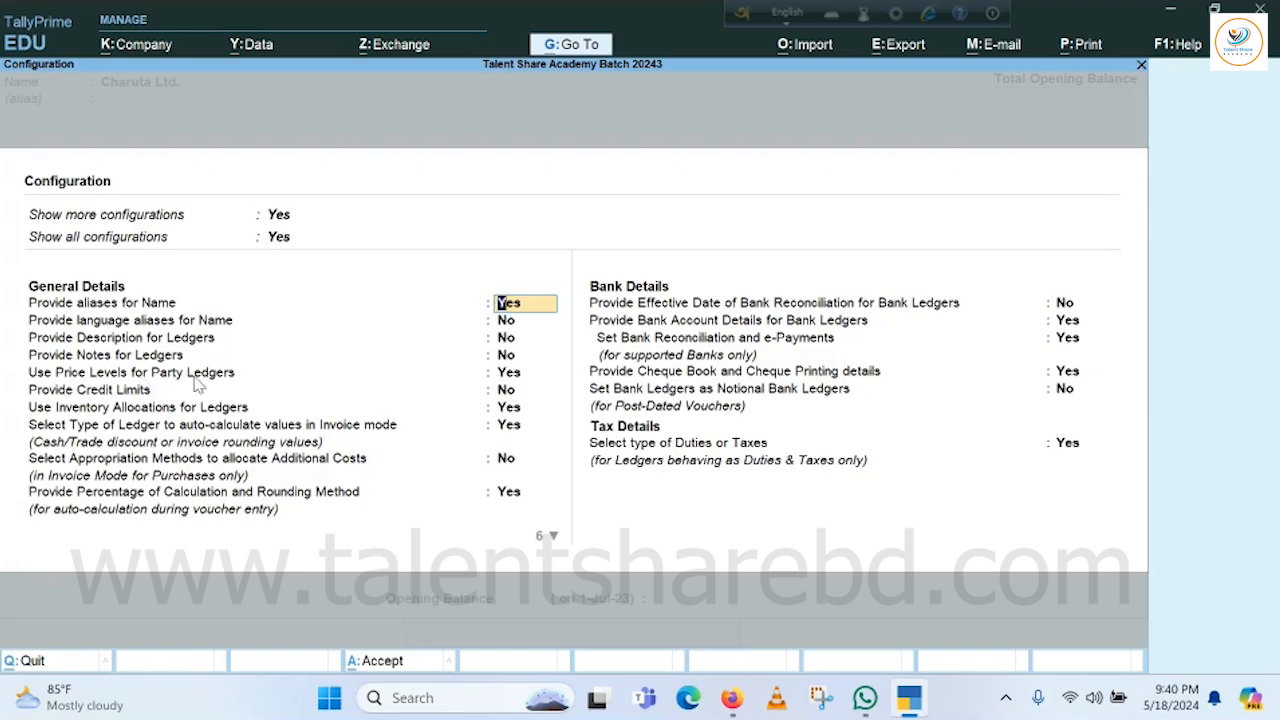
key("Down")
key("Down")
key("Down")
key("Down")
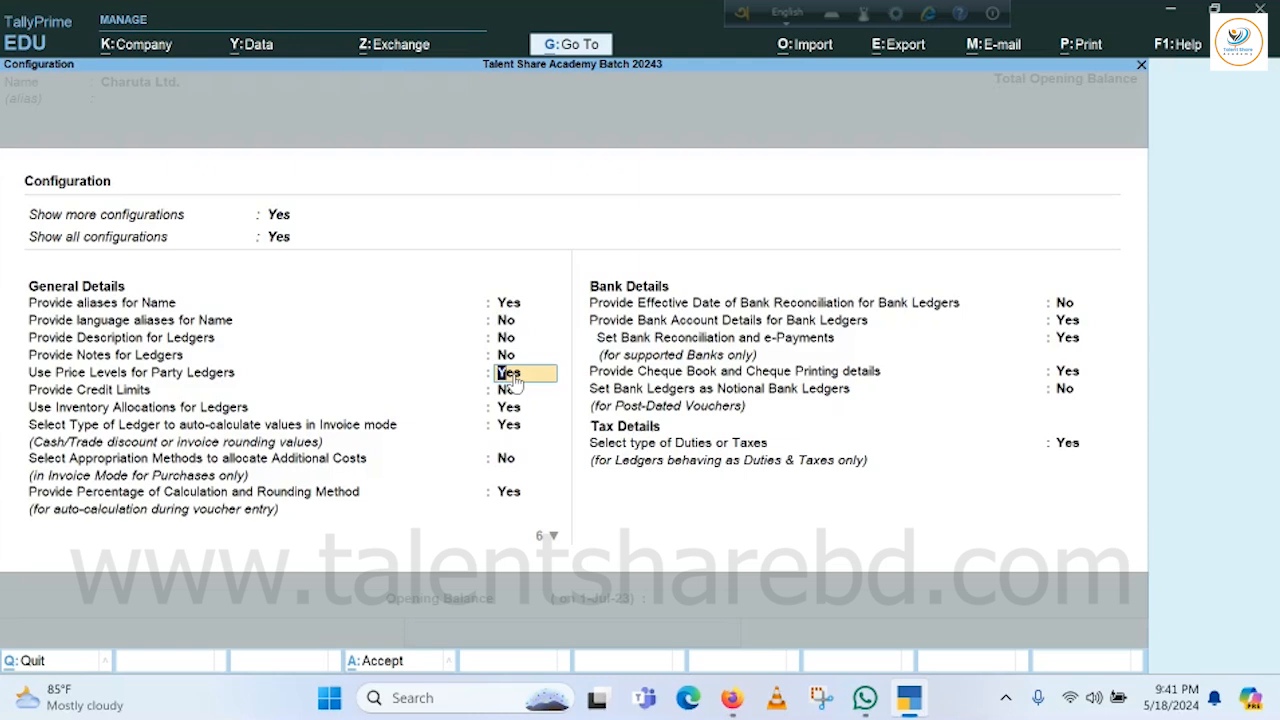
key("ctrl+a")
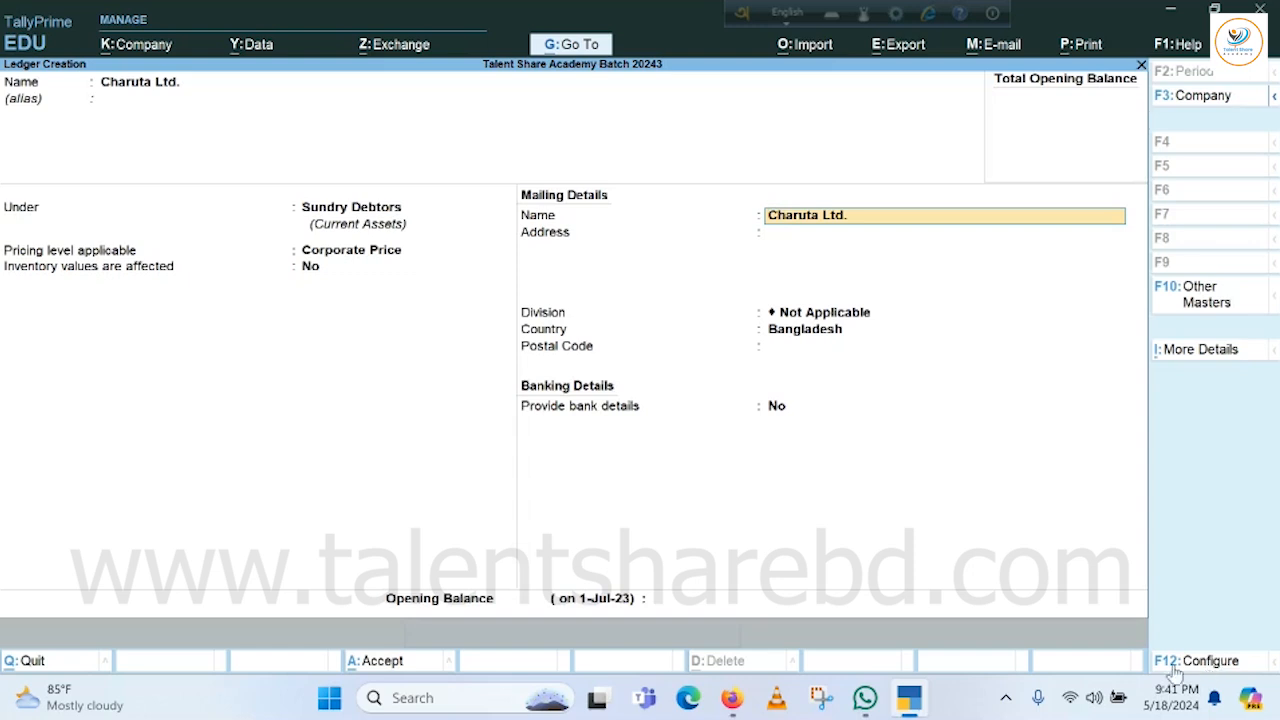
left_click(1211, 662)
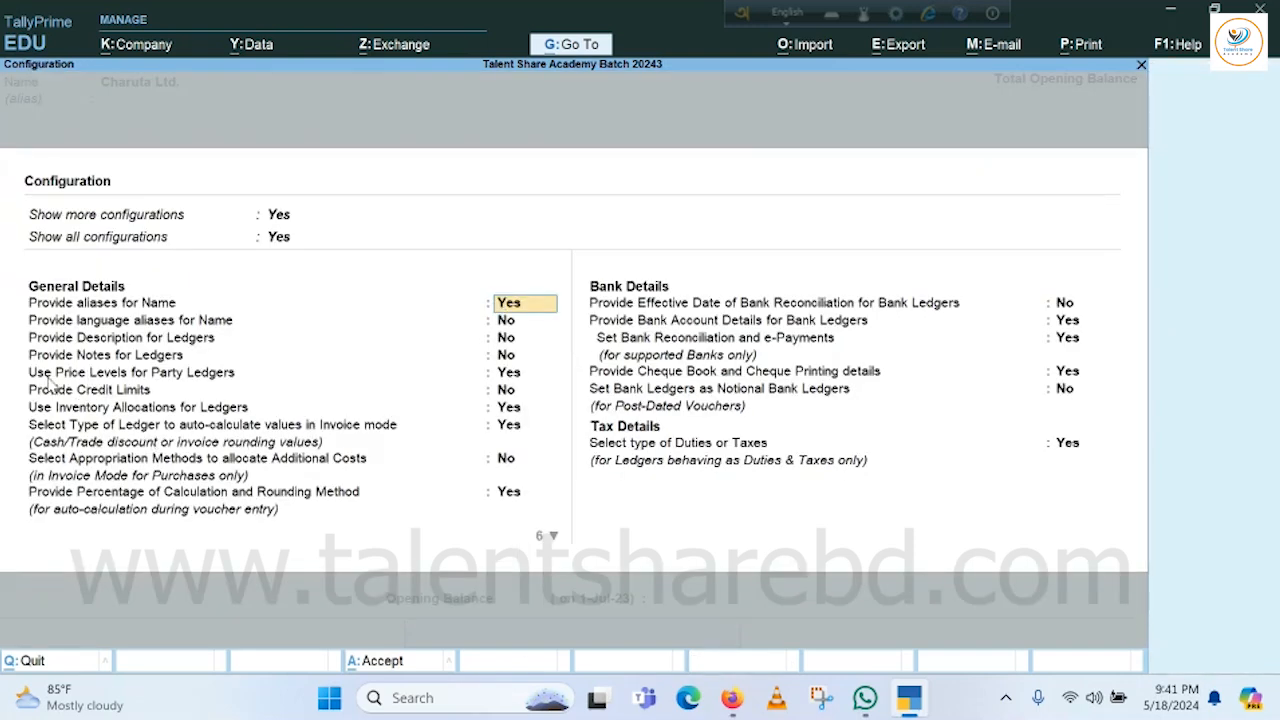
left_click(515, 373)
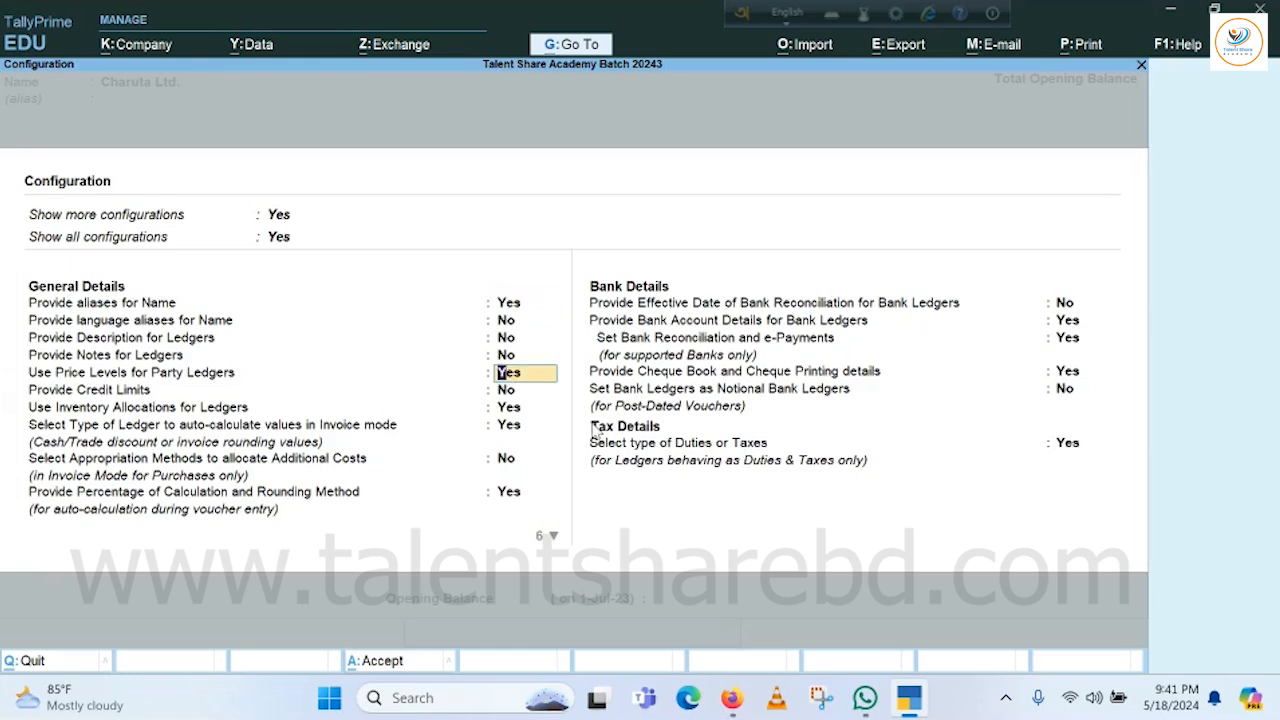
key("ctrl+a")
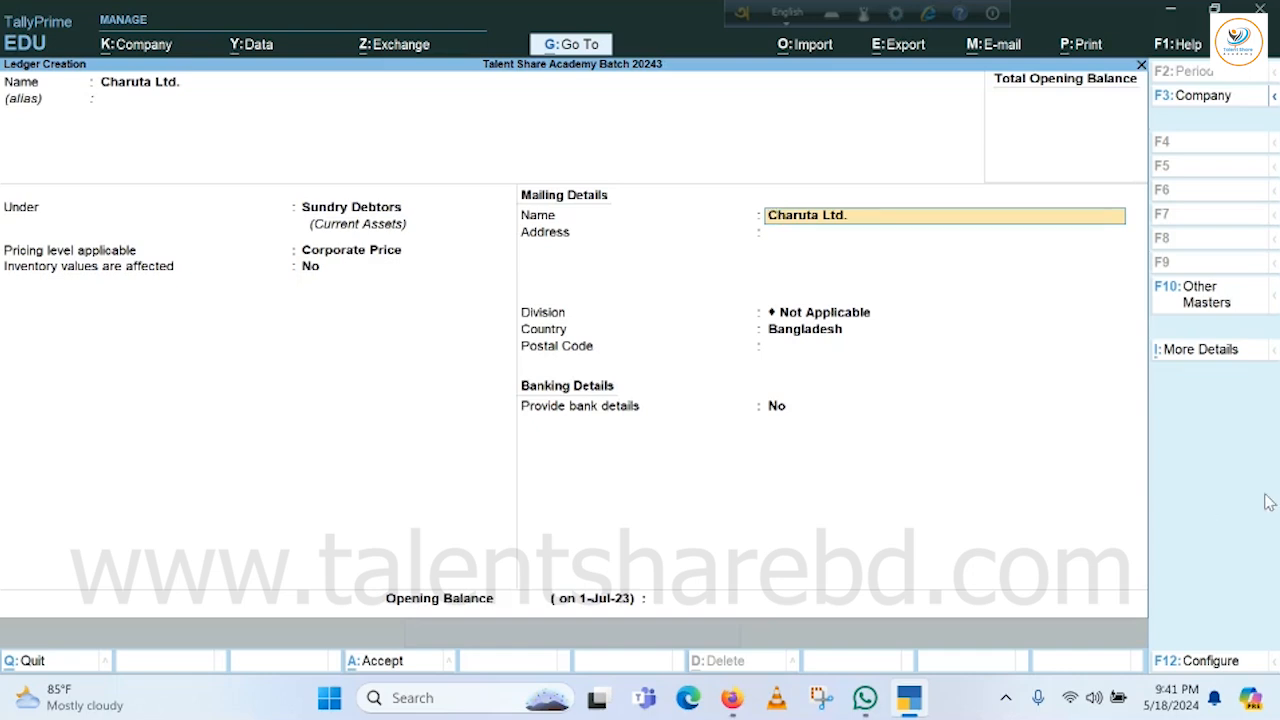
Leave address and postal code blank, keep Bangladesh as country, and return to the bank details question.
key("Return")
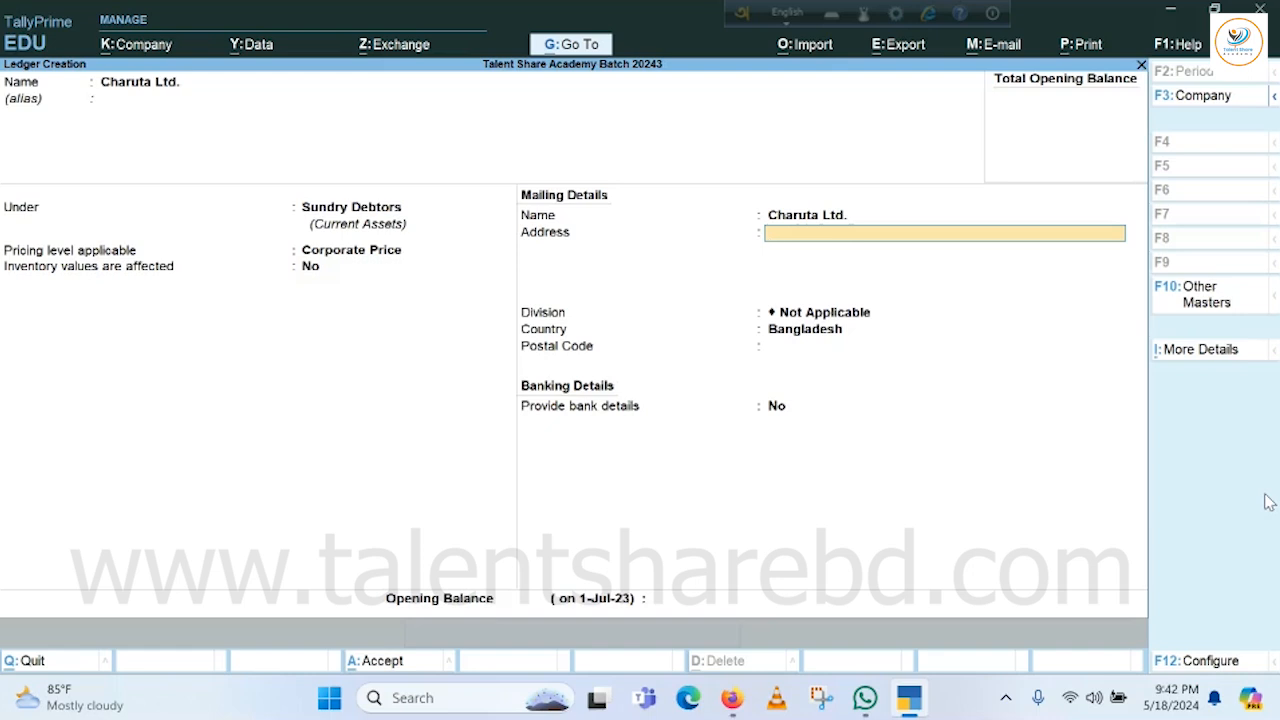
key("Return")
key("Return")
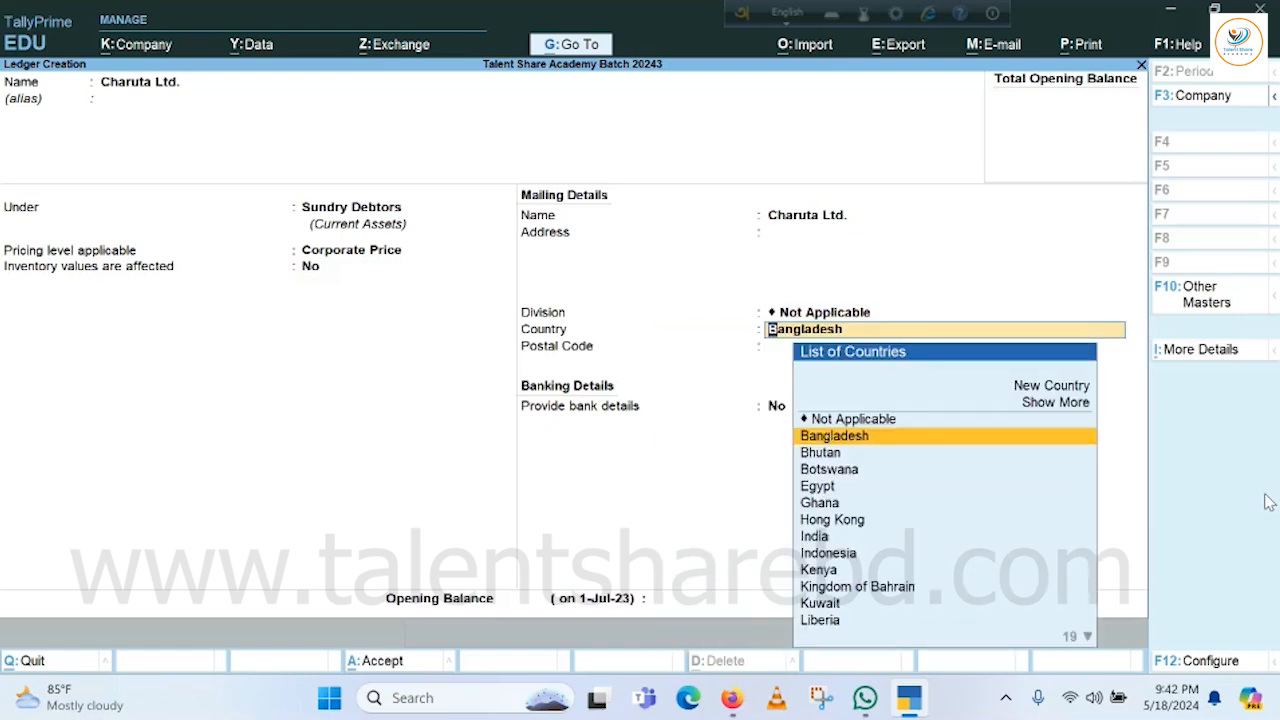
key("Return")
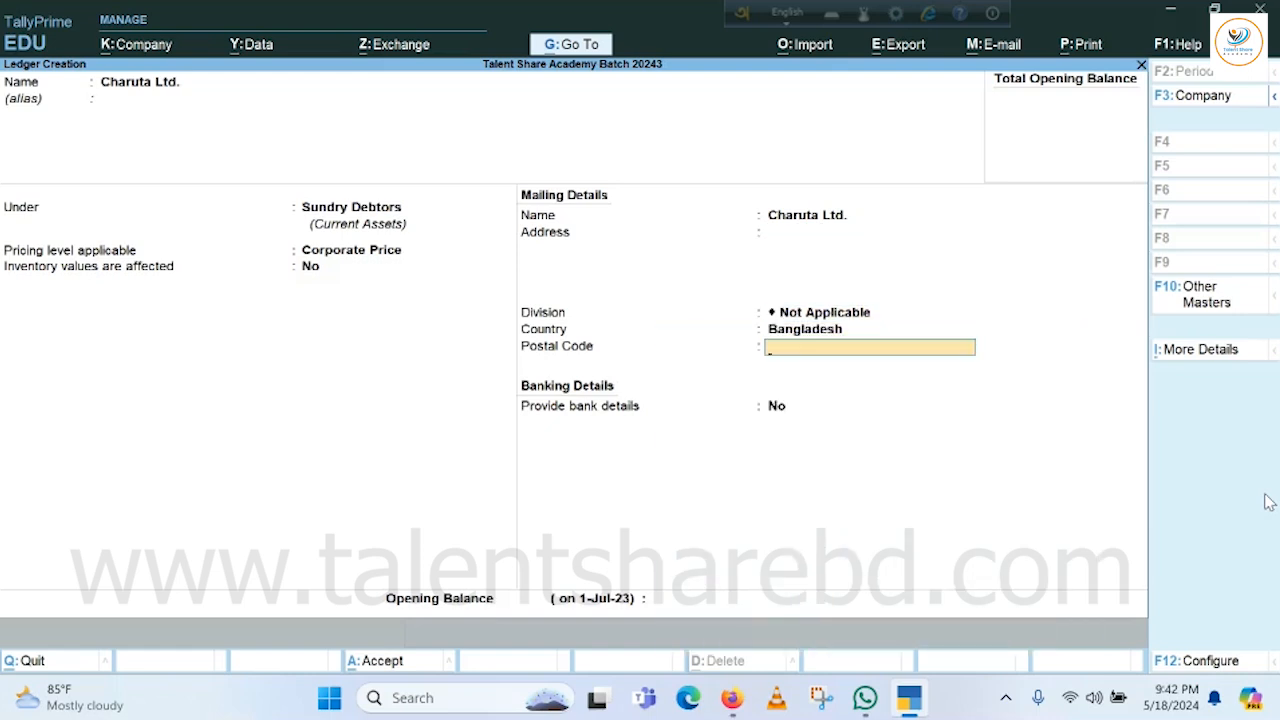
key("Return")
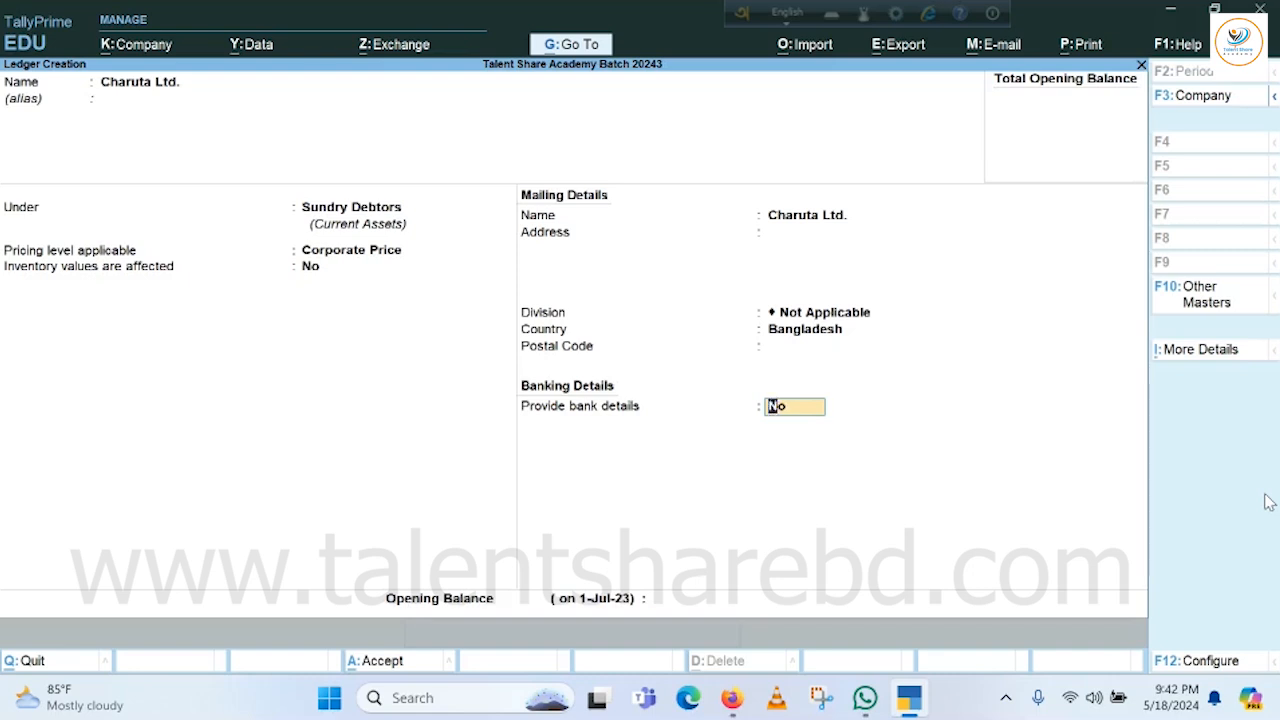
key("Return")
key("BackSpace")
Switch bank details to Yes and choose Cheque transactions crossed A/c Payee.
type("y")
key("Return")
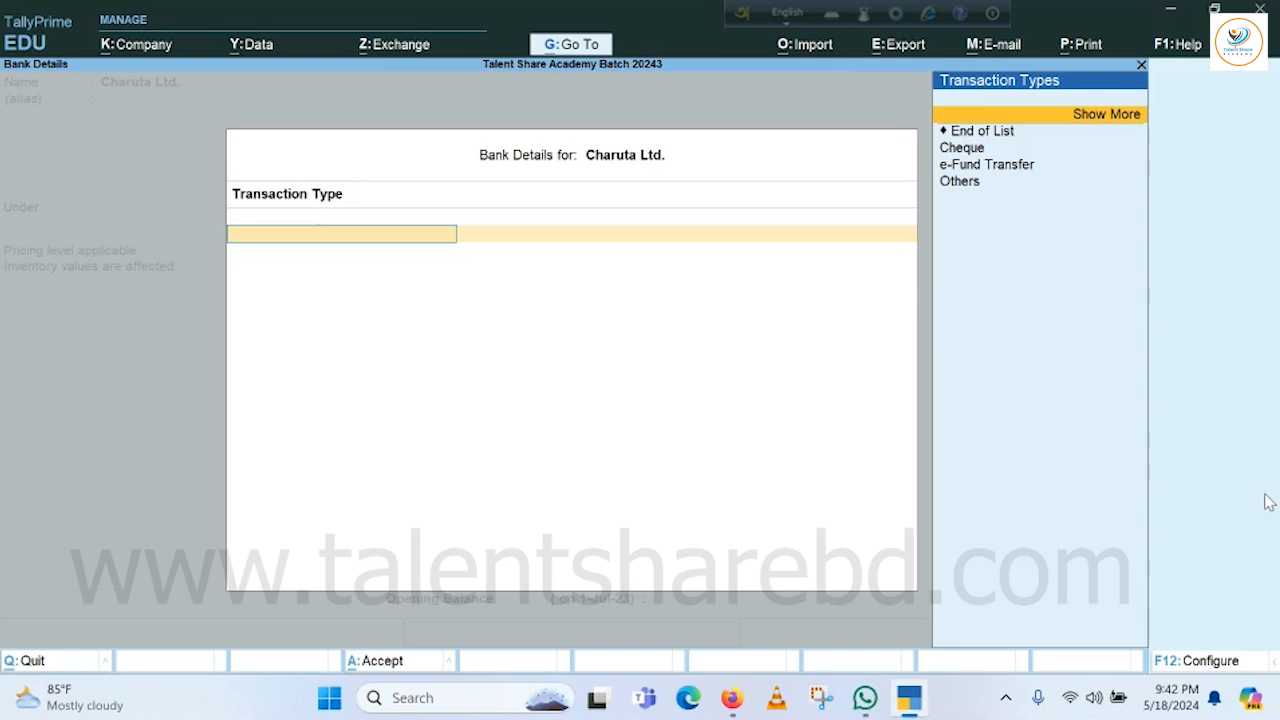
key("Down")
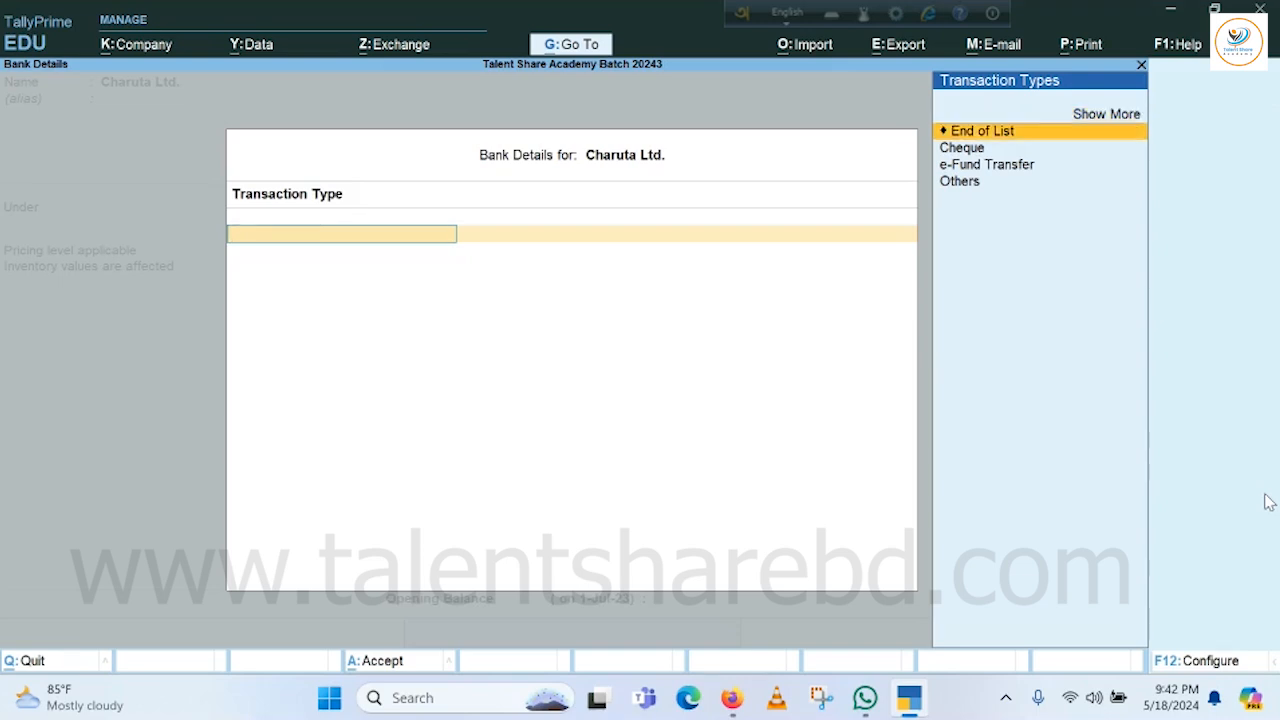
key("Down")
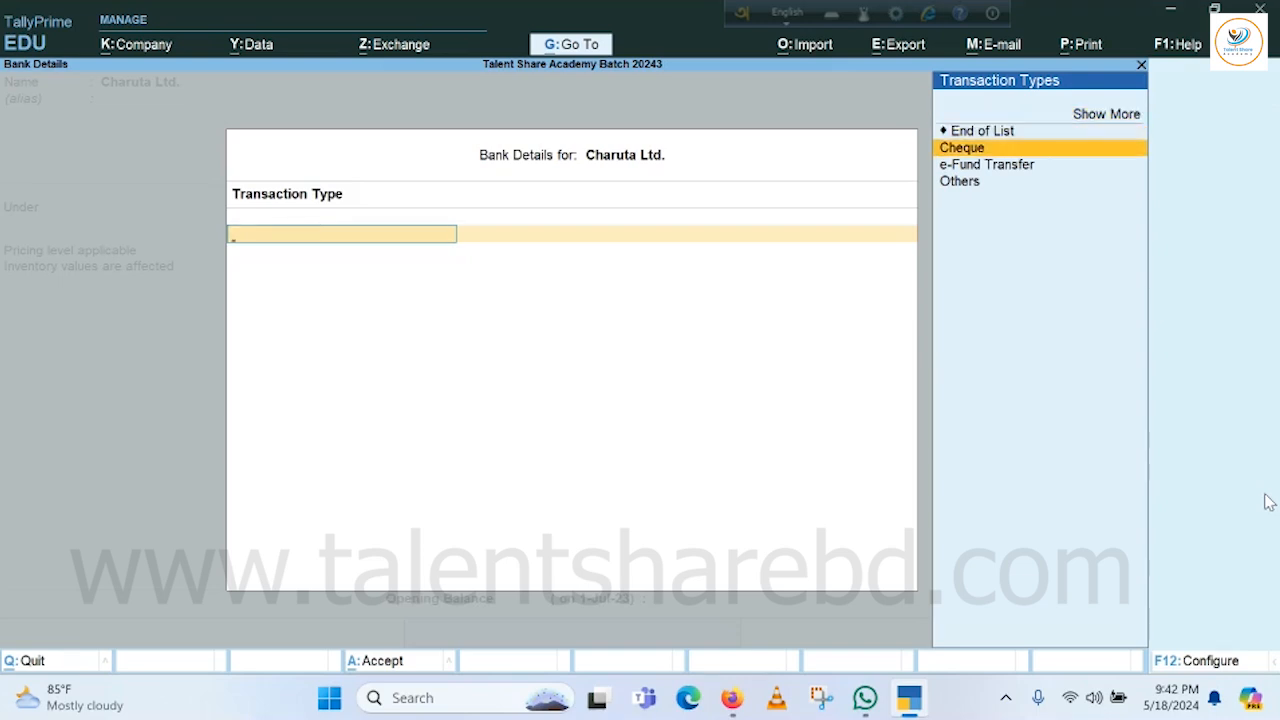
key("Down")
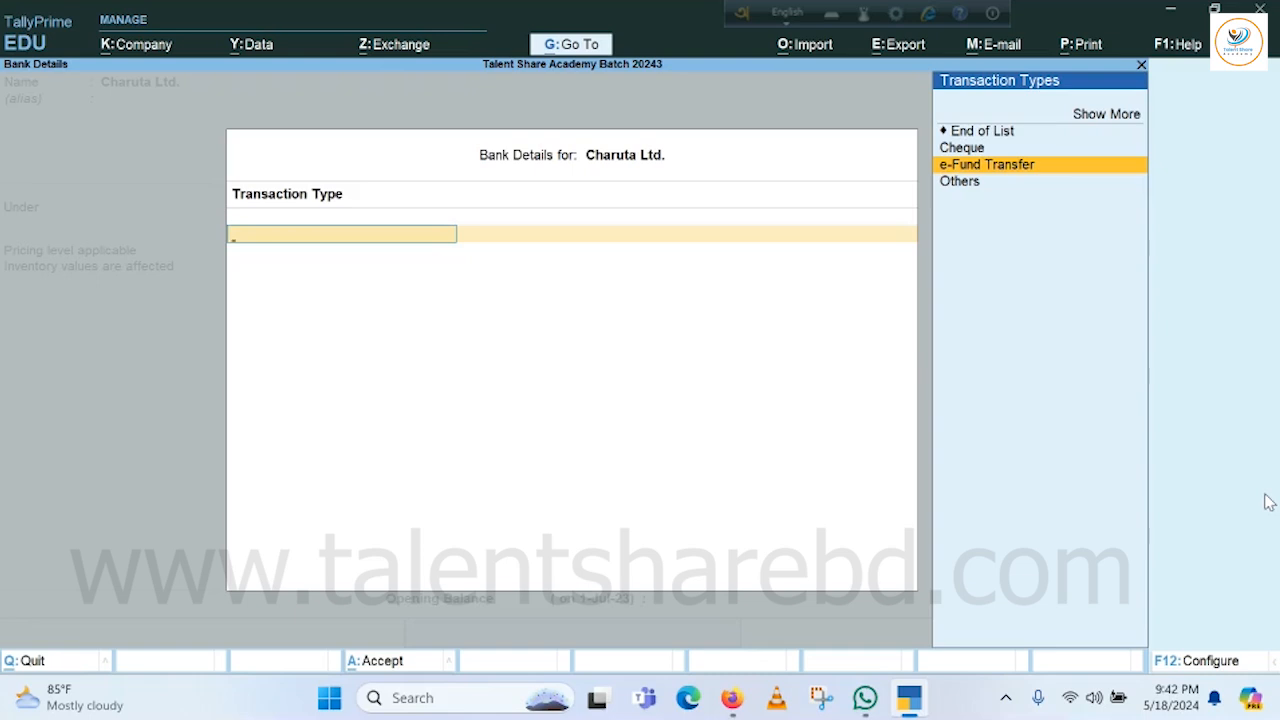
key("Down")
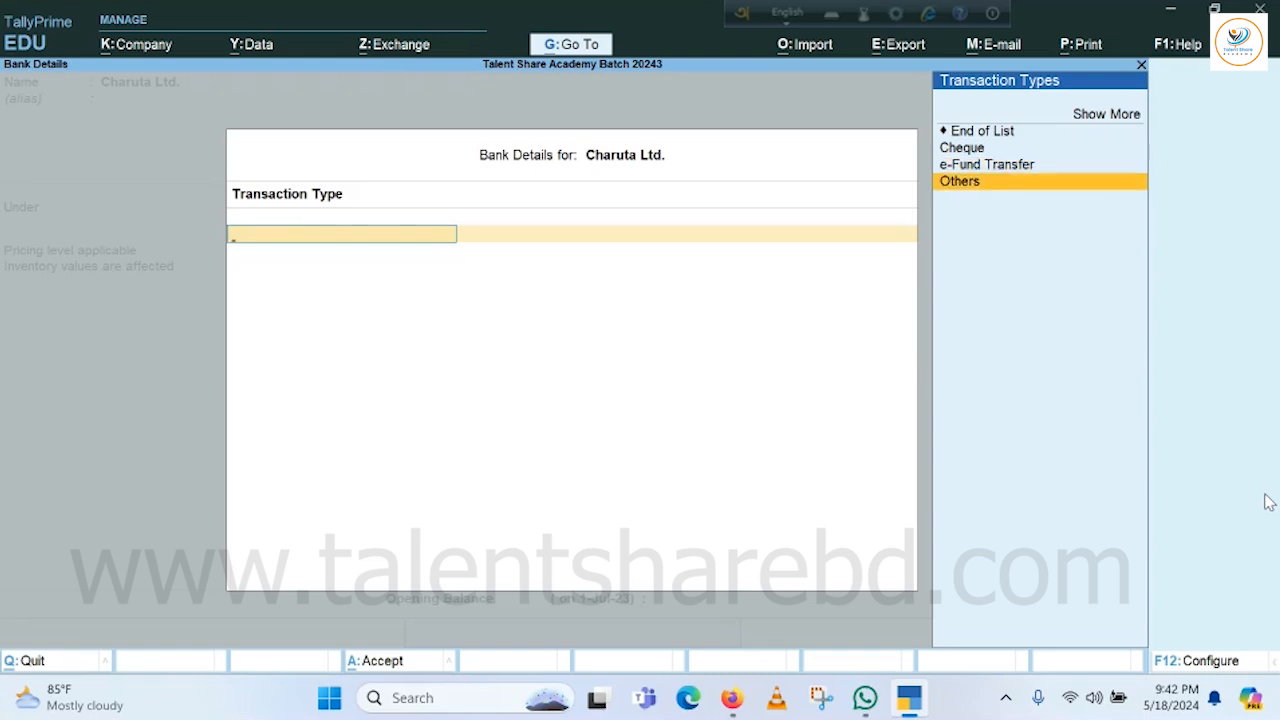
key("Up")
key("Up")
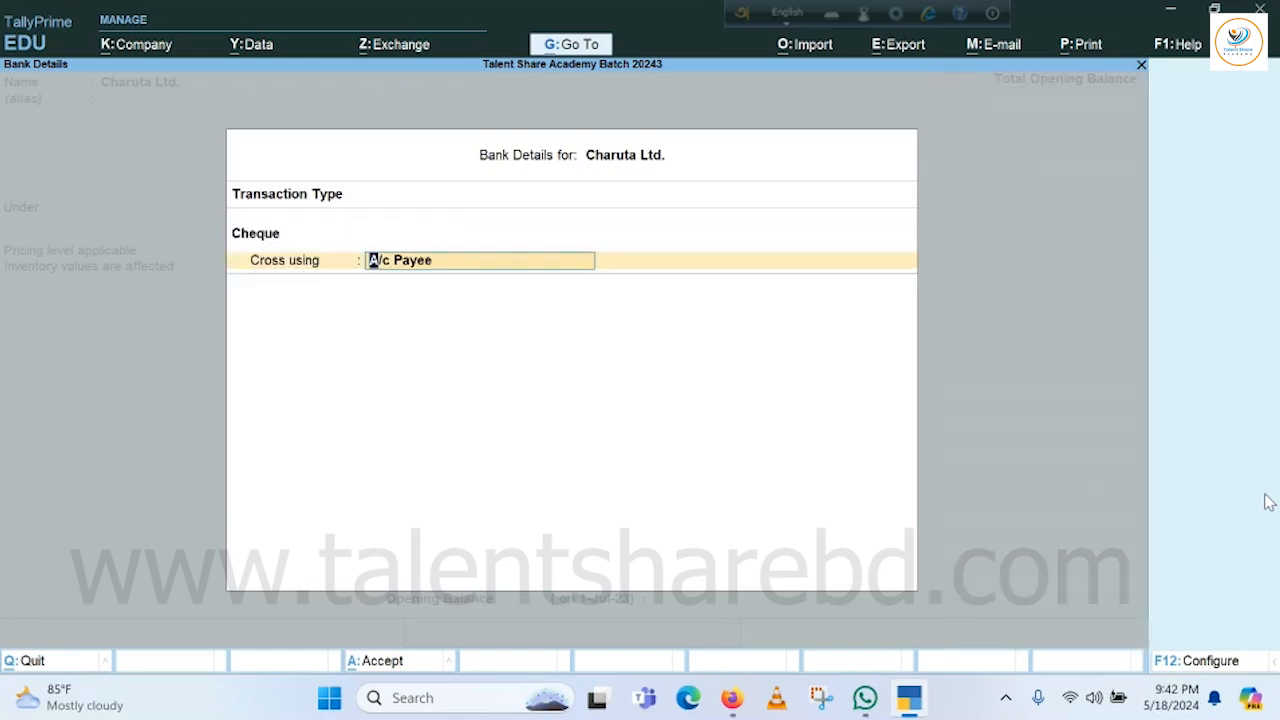
key("Return")
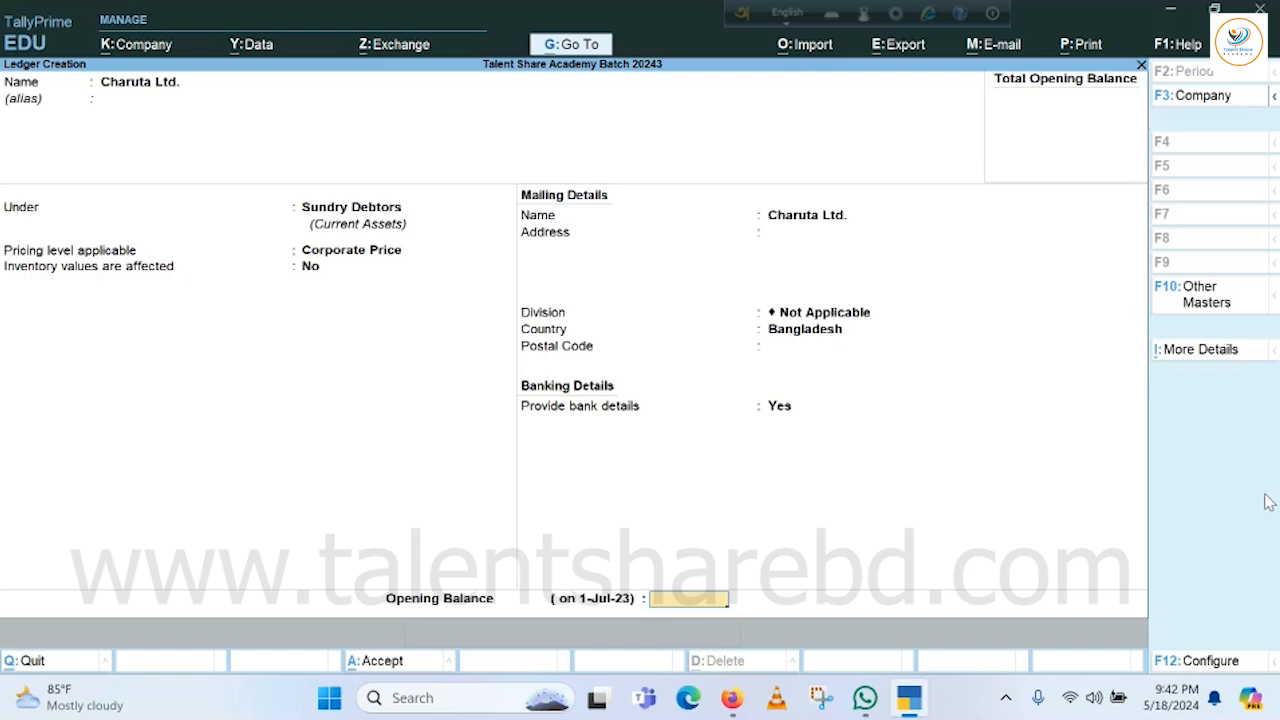
Change Provide bank details to No, briefly reopening and closing the bank details screen.
key("BackSpace")
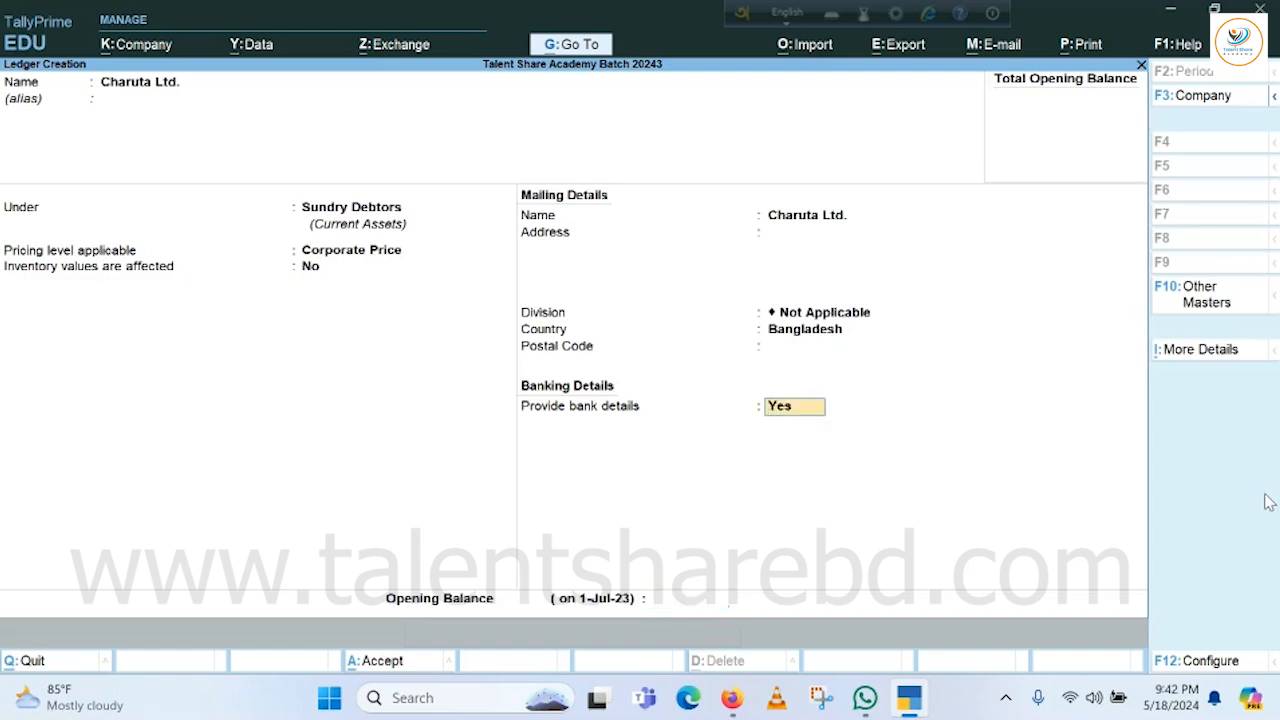
type("n")
key("Return")
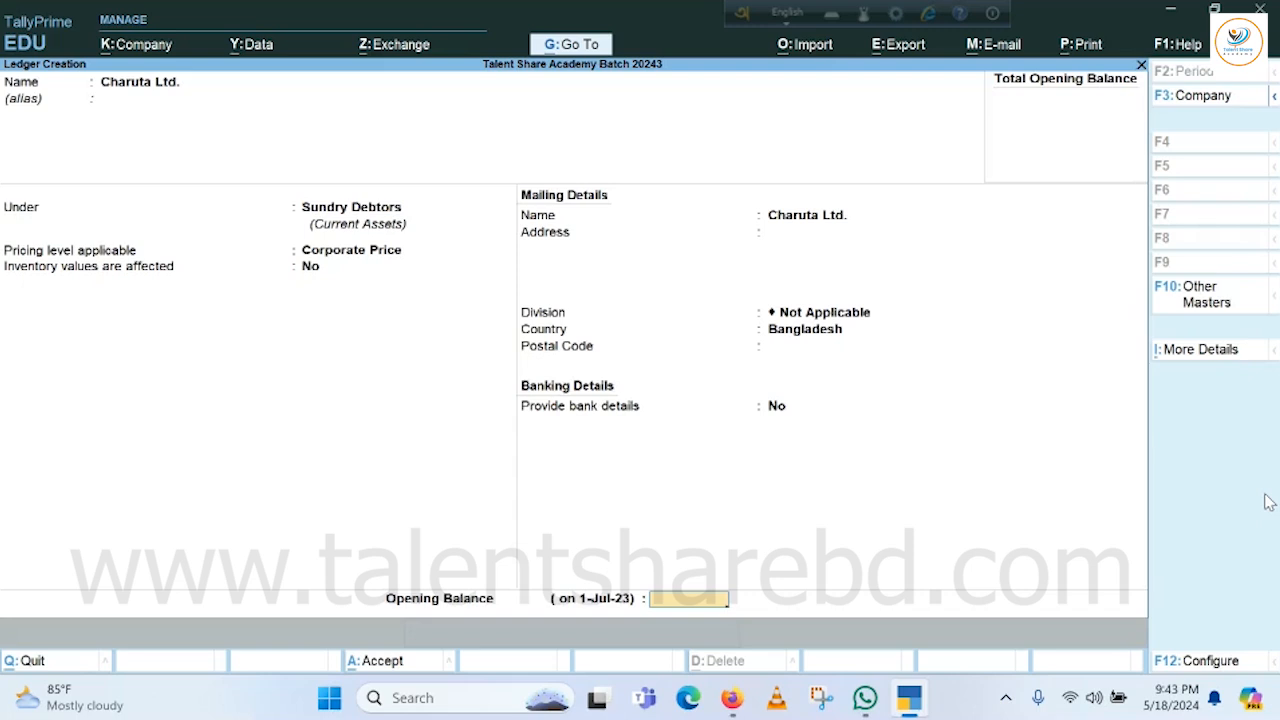
key("Up")
type("y")
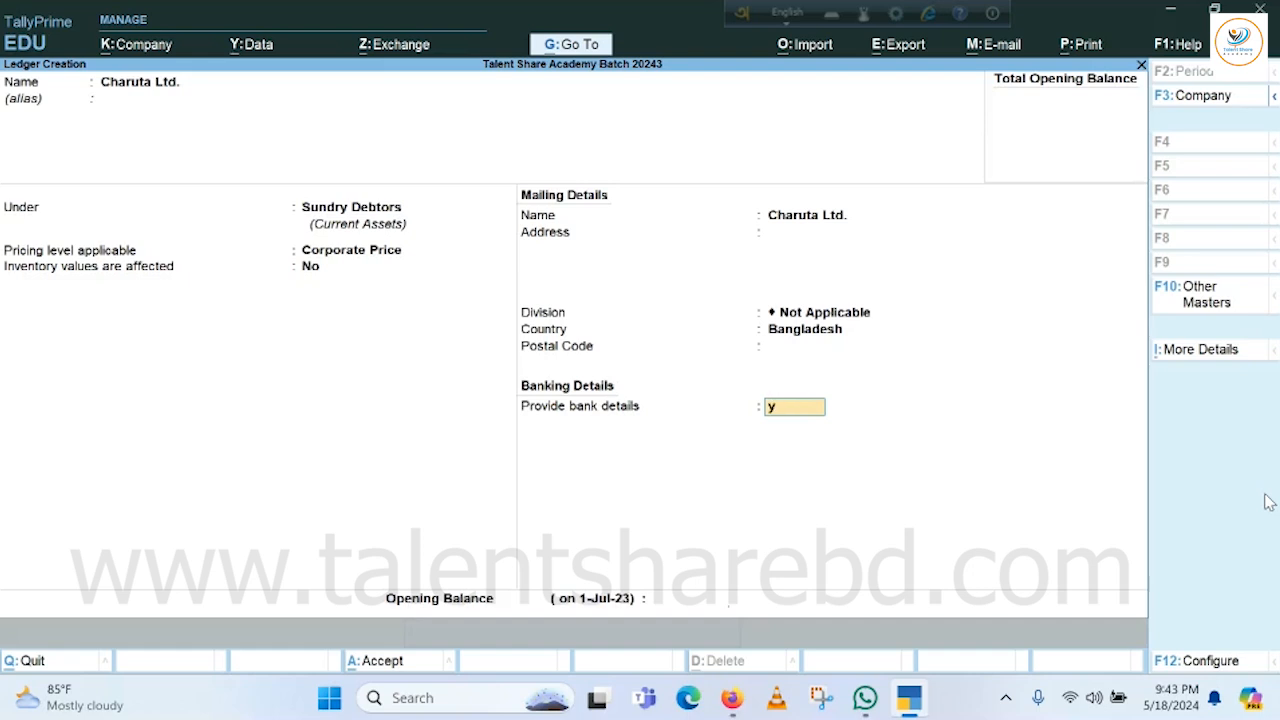
key("Return")
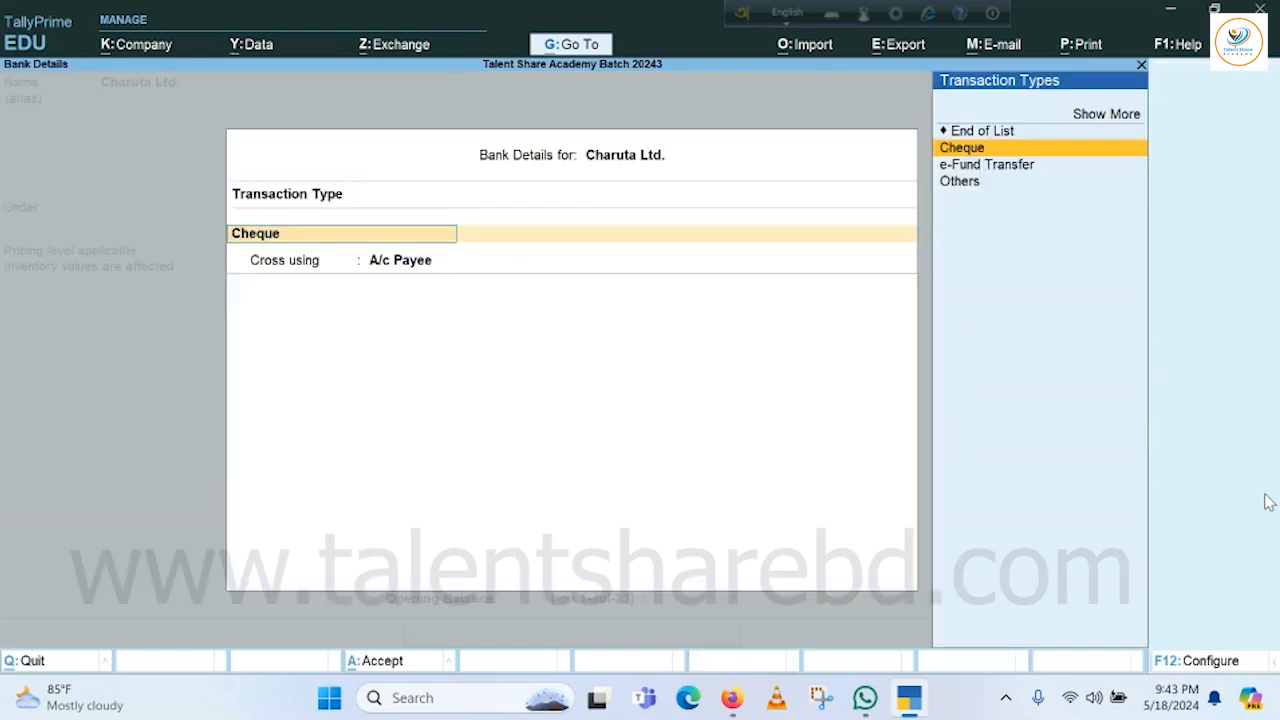
key("Escape")
Confirm No bank details, skip the opening balance, and save the Charuta Ltd. ledger.
type("n")
key("Return")
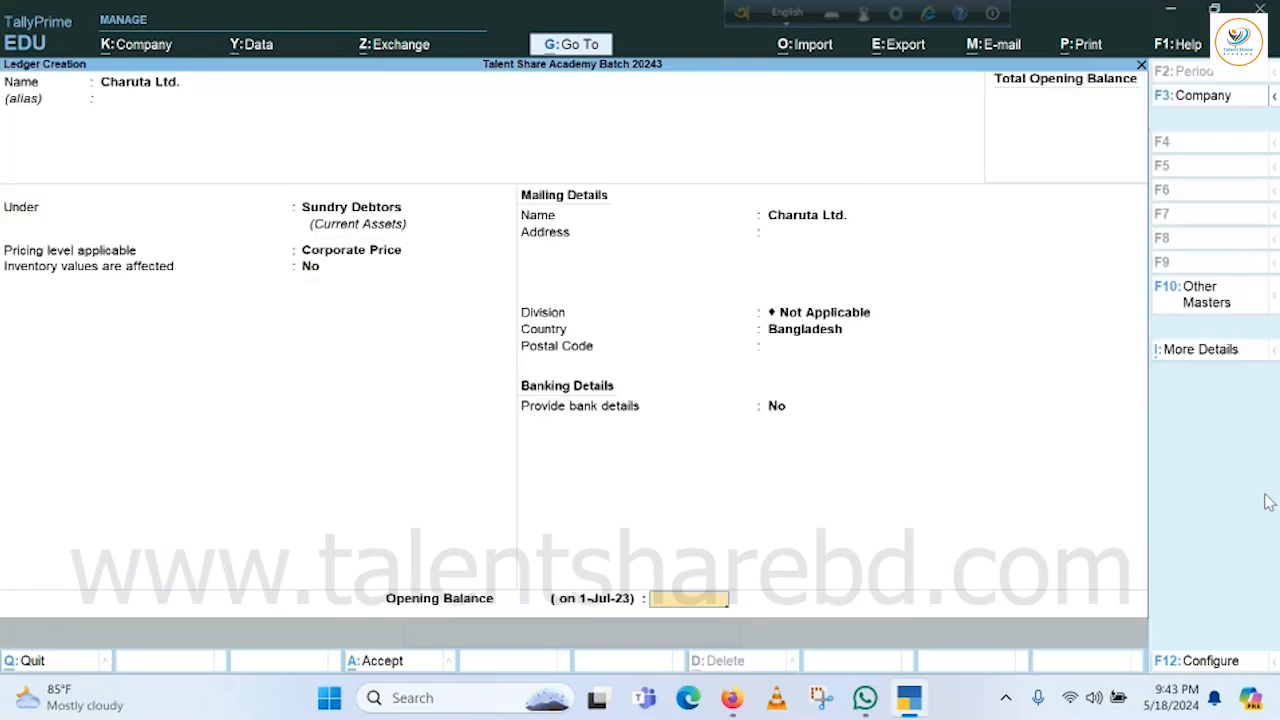
key("Return")
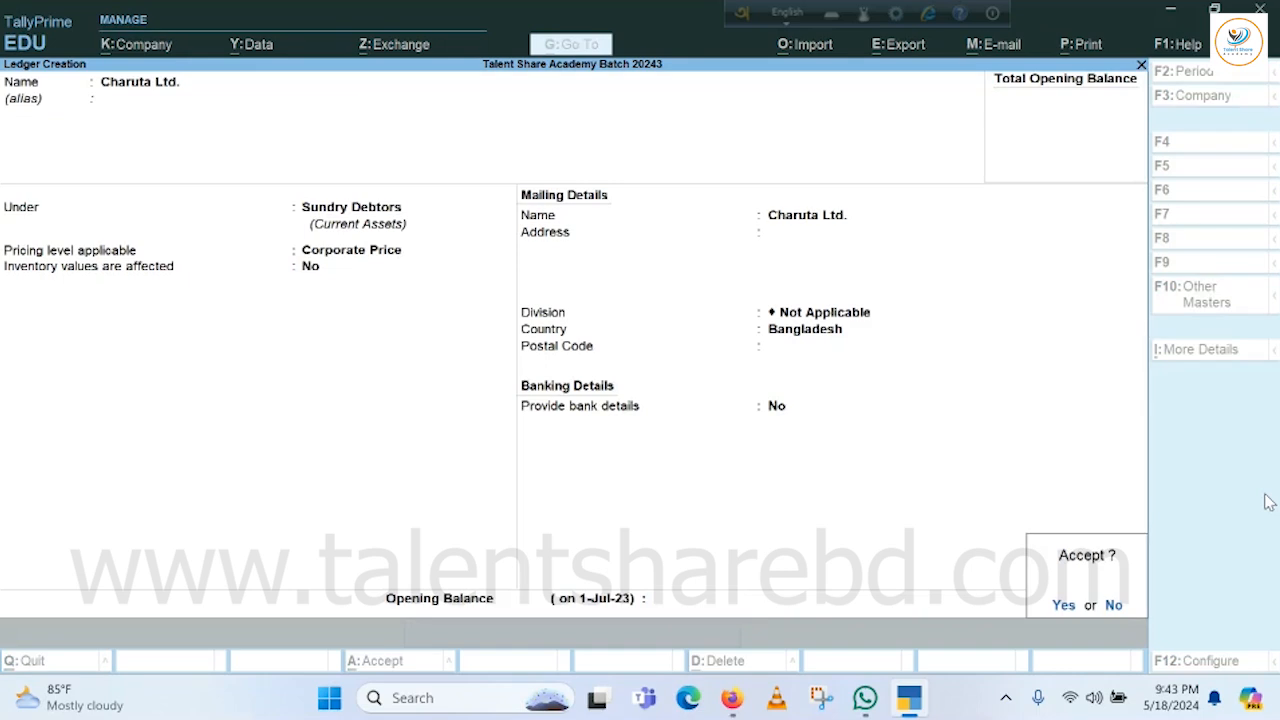
key("y")
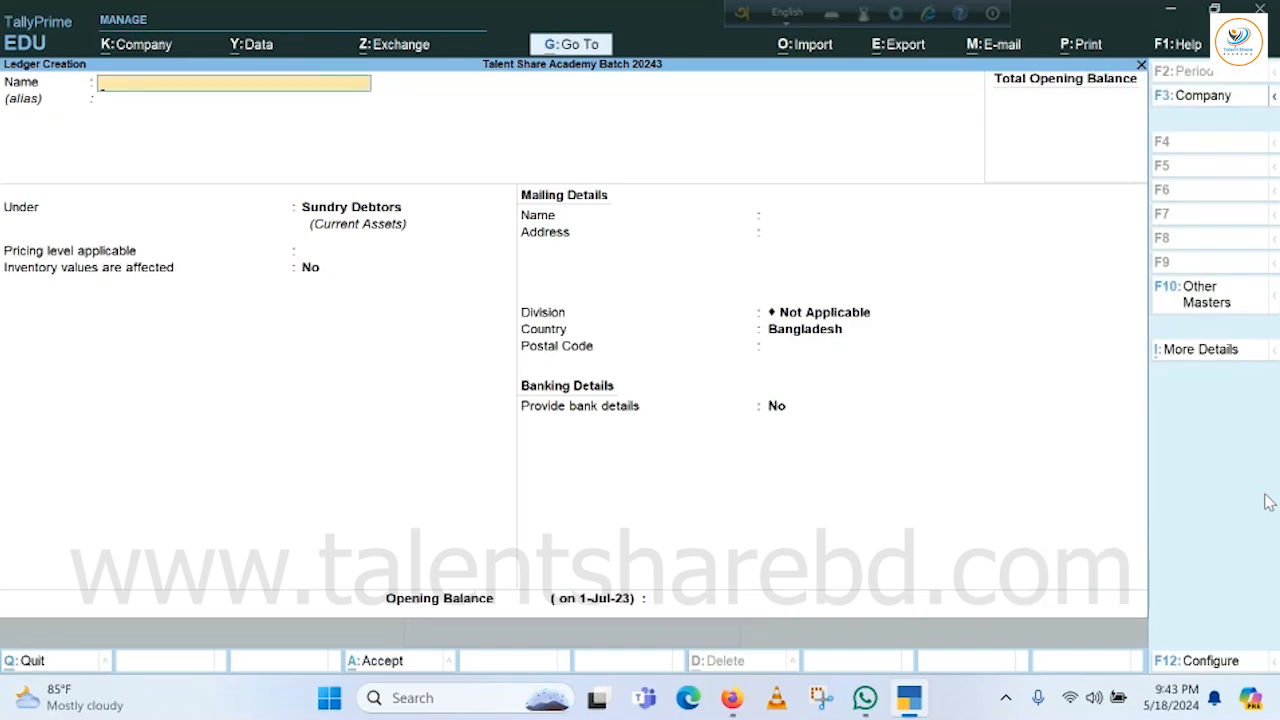
Exit ledger creation and return to the Gateway.
key("Escape")
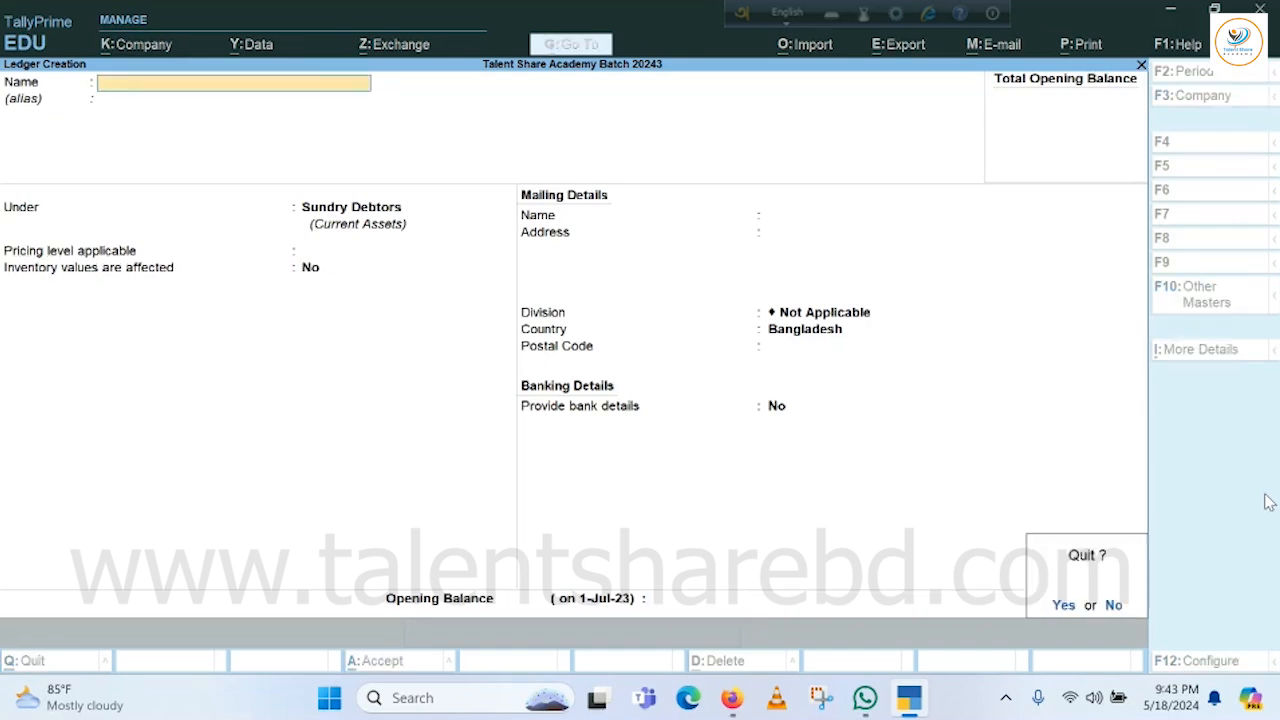
key("y")
key("Escape")
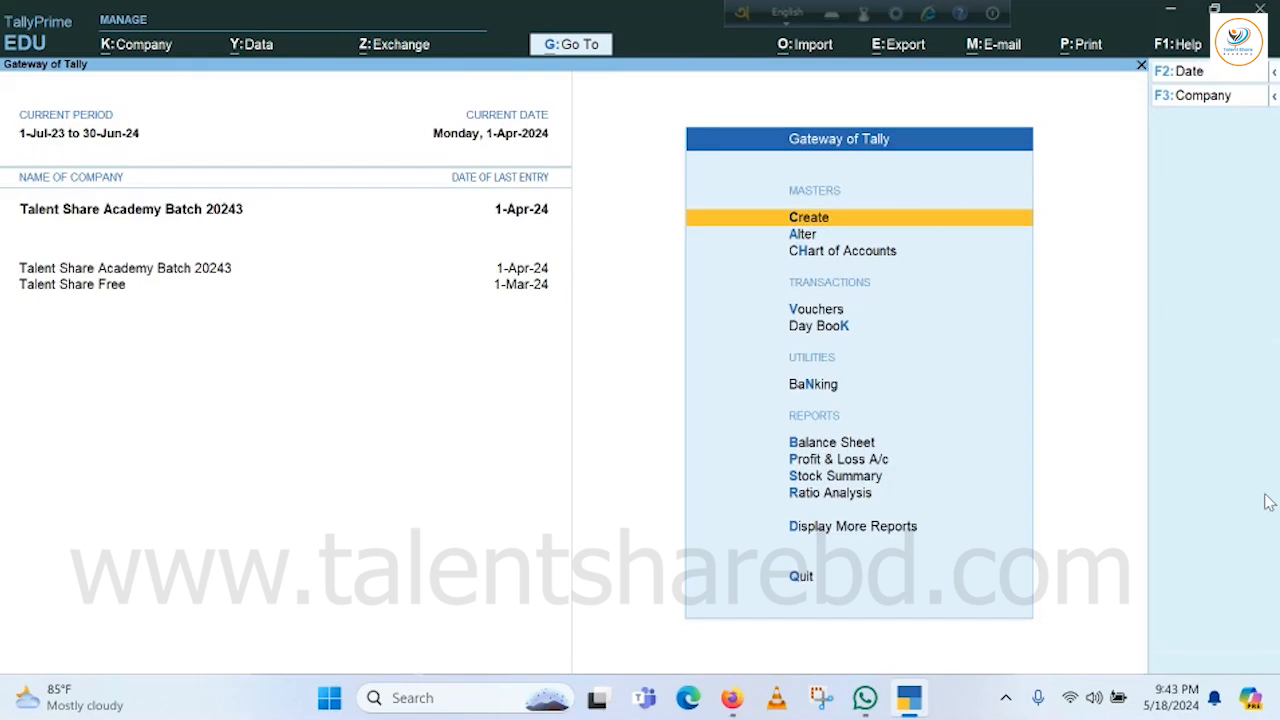
key("Escape")
key("Escape")
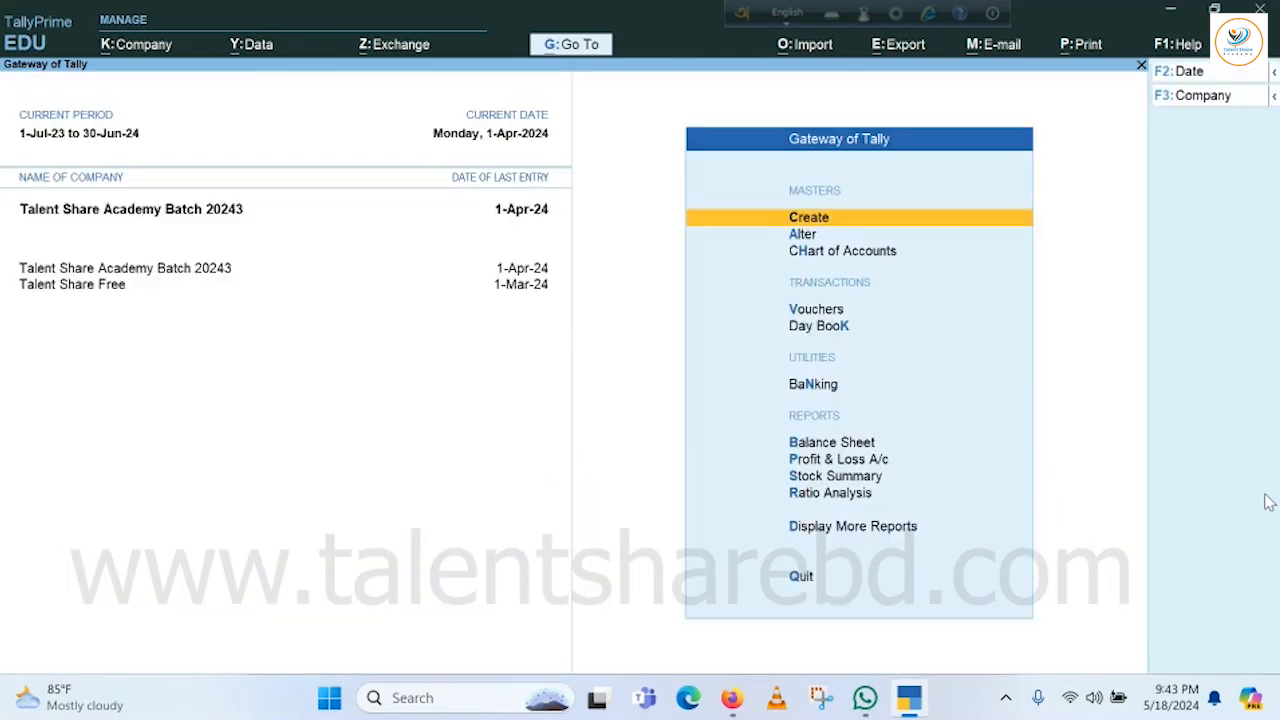
Start a new Sales Order voucher from Vouchers via the F8: Sales list.
key("v")
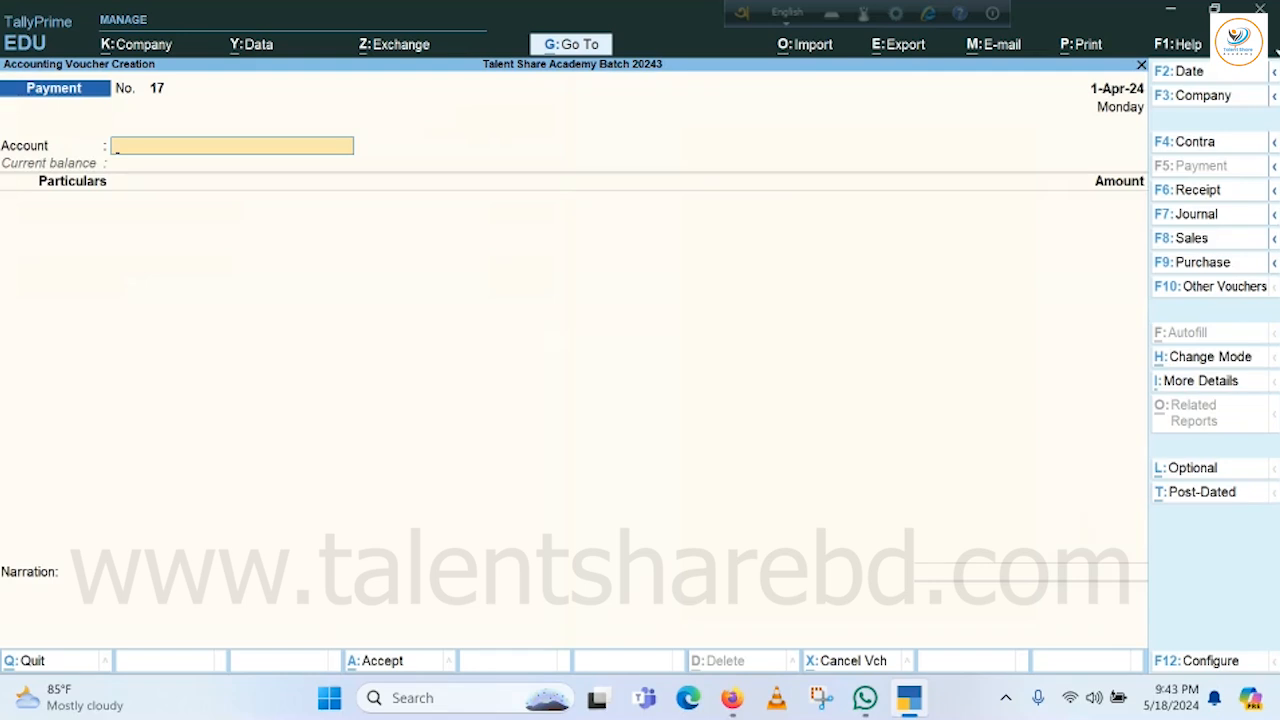
left_click(1274, 238)
left_click(1068, 287)
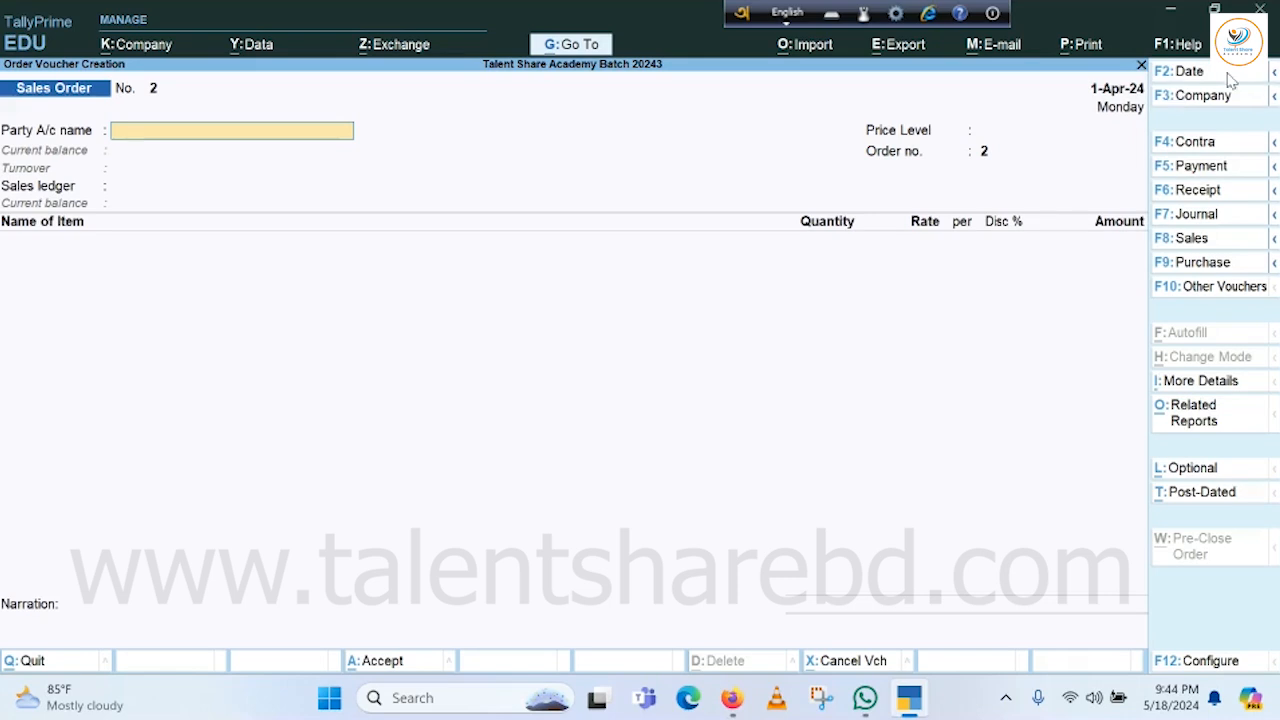
Date the order 2-Apr-24 and select Charuta Ltd. as the party ledger.
left_click(1197, 77)
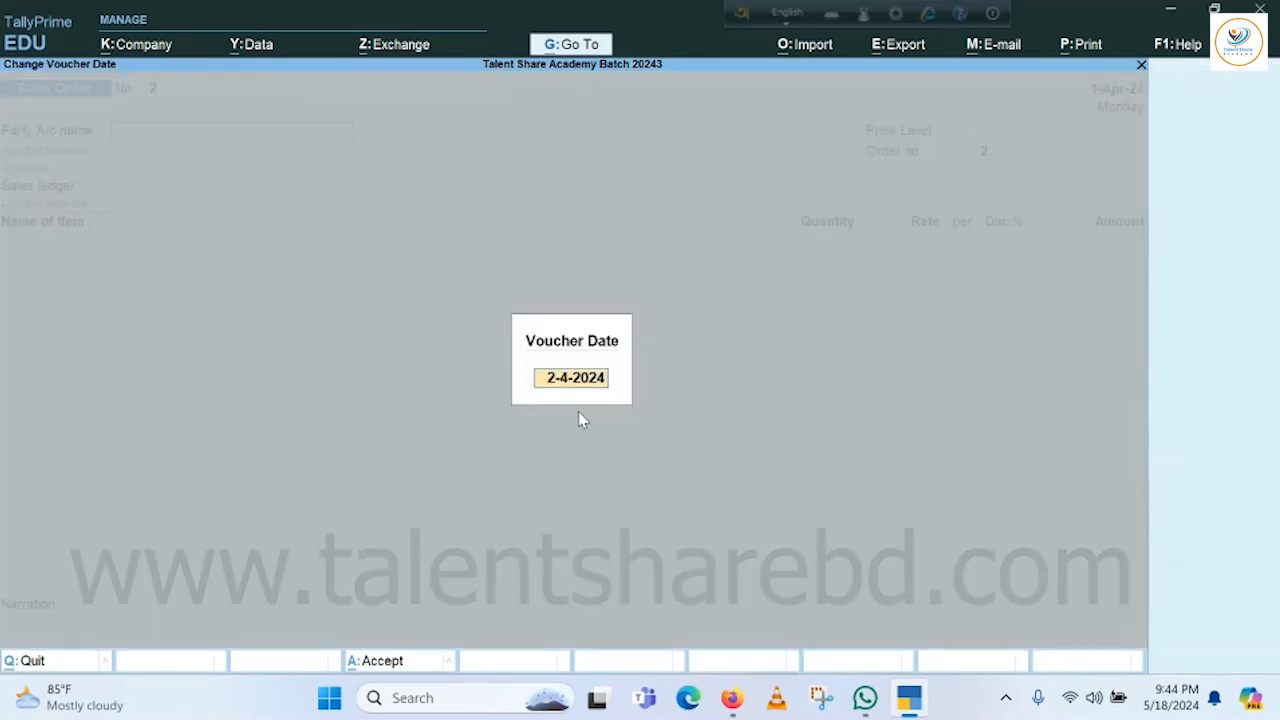
key("Return")
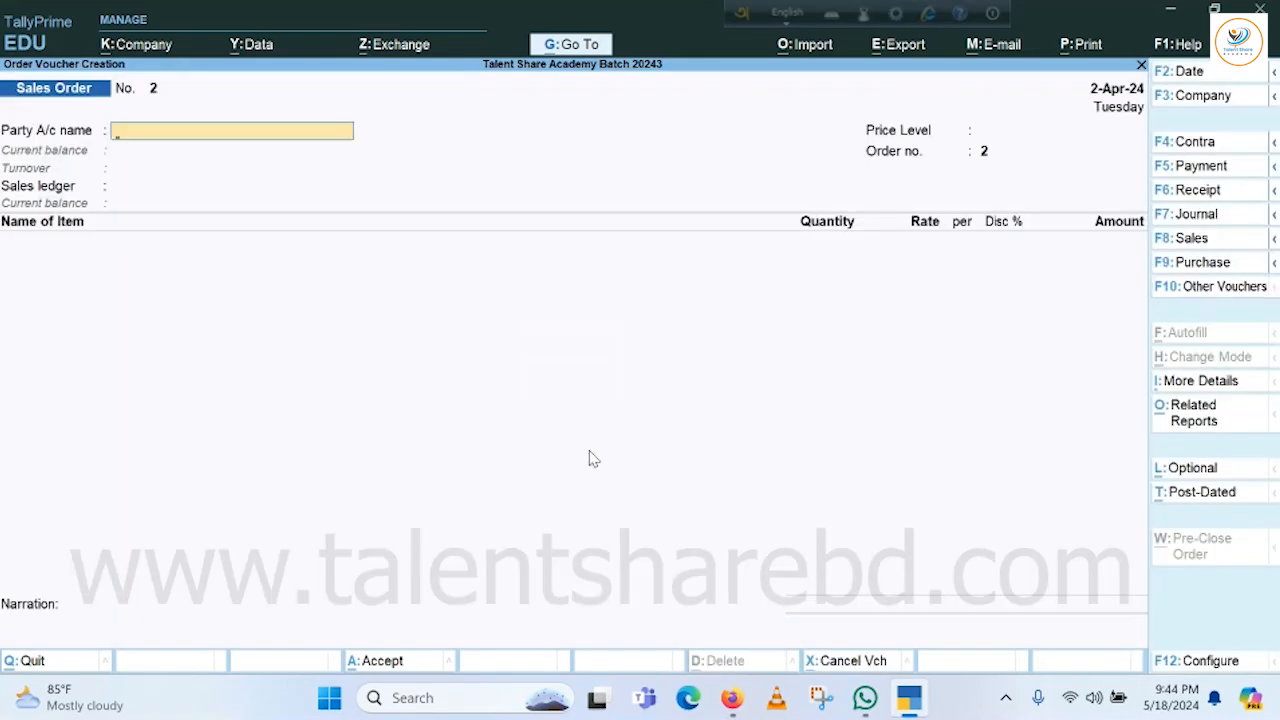
type("C")
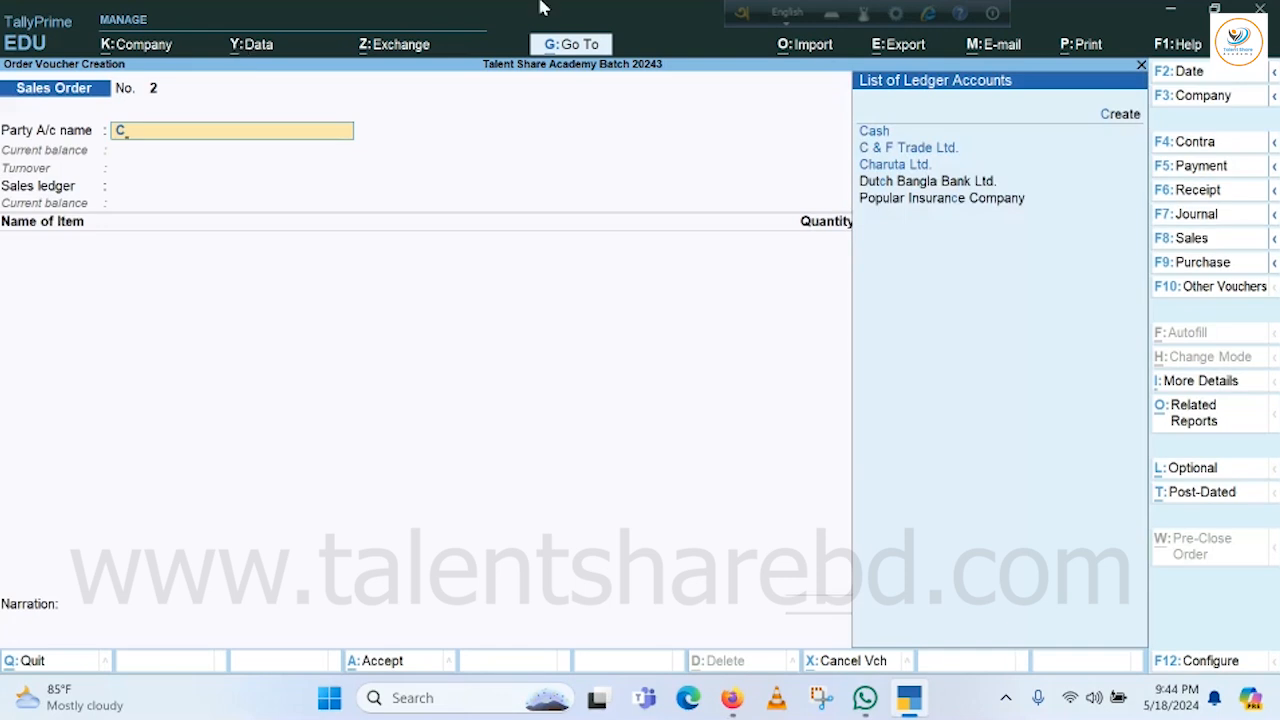
key("Down")
key("Down")
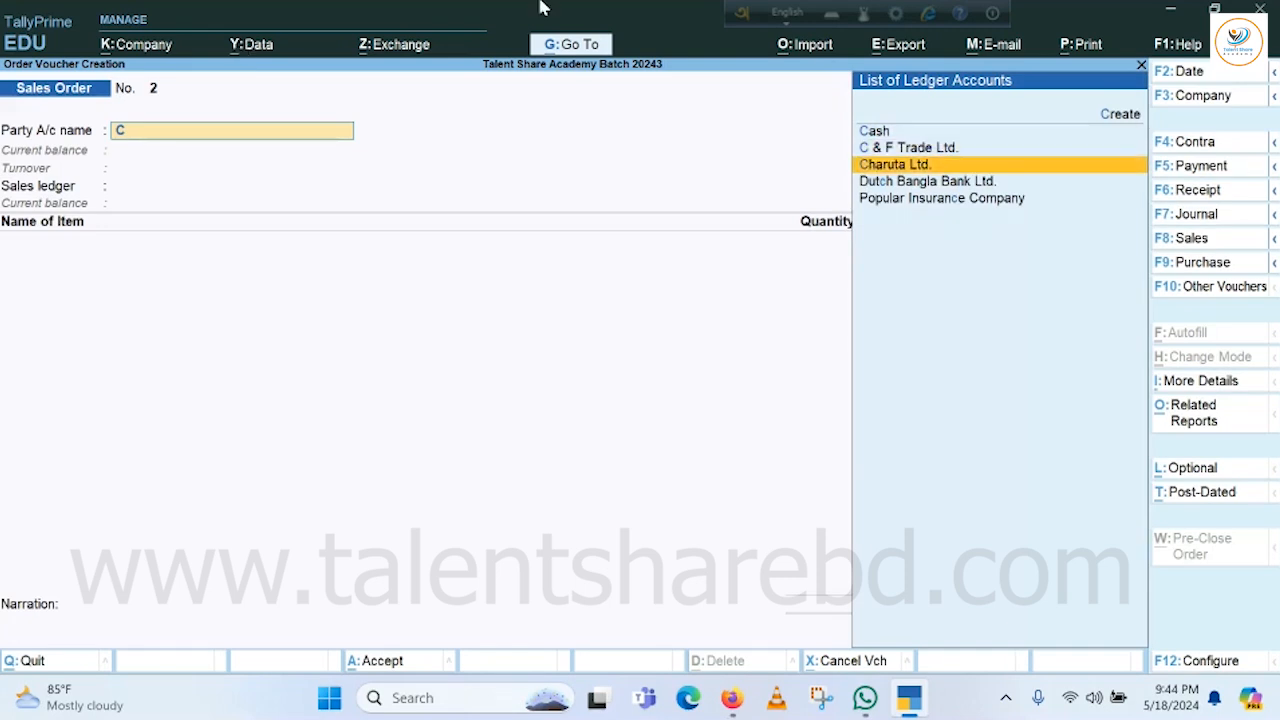
key("Return")
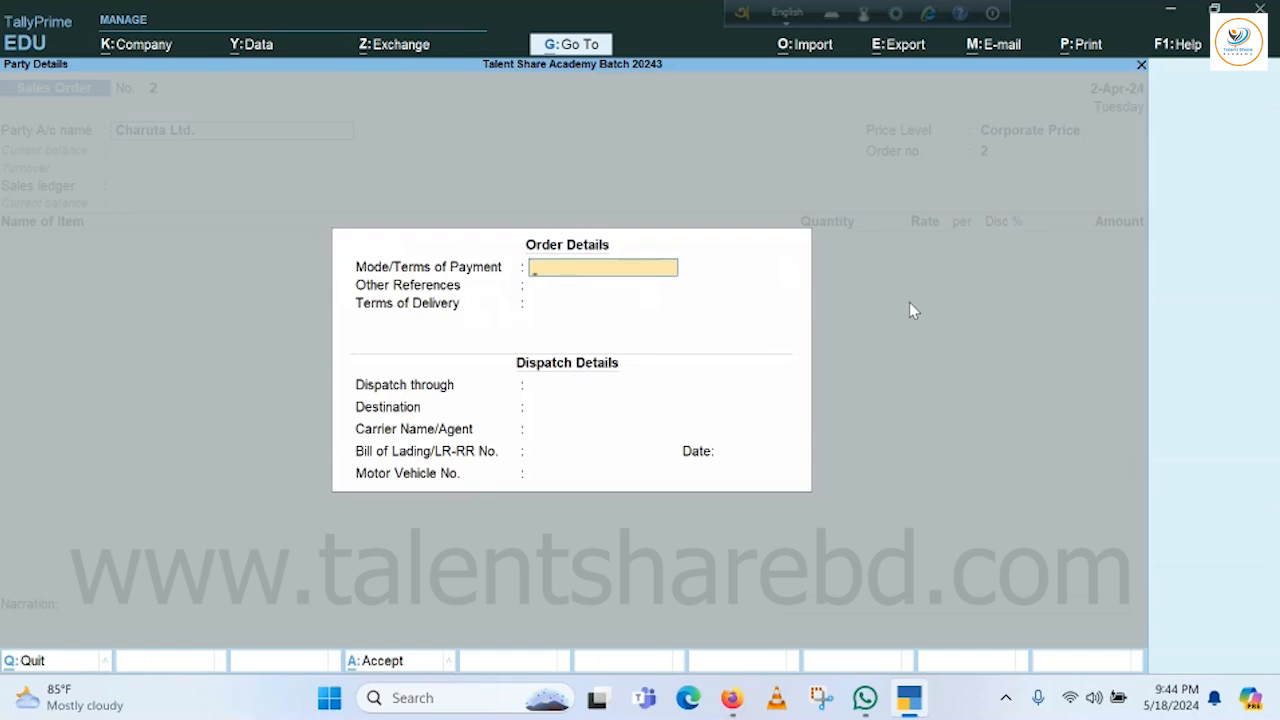
Enter Cheque as payment terms and fill in the order reference number.
type("Cheque")
key("Return")
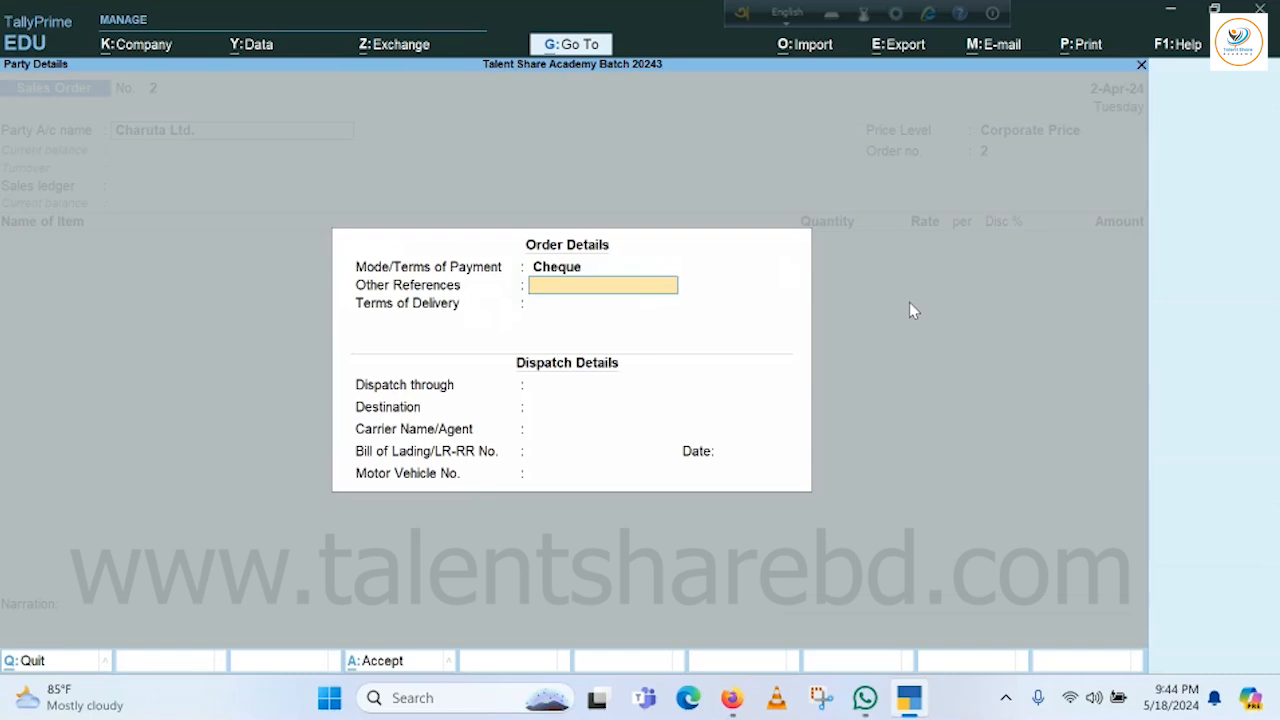
type("12")
type("321")
key("Return")
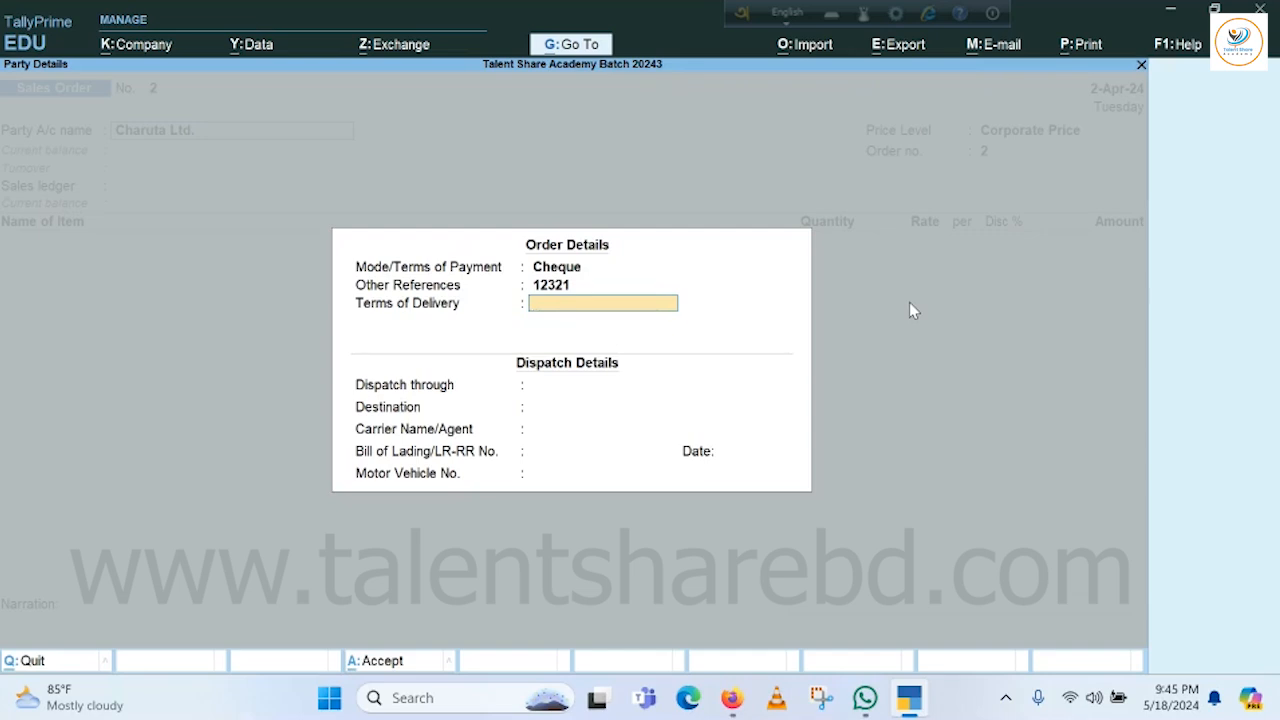
Enter Project Delivery as the terms of delivery, fixing its capitalization.
type("Project DELIVERY")
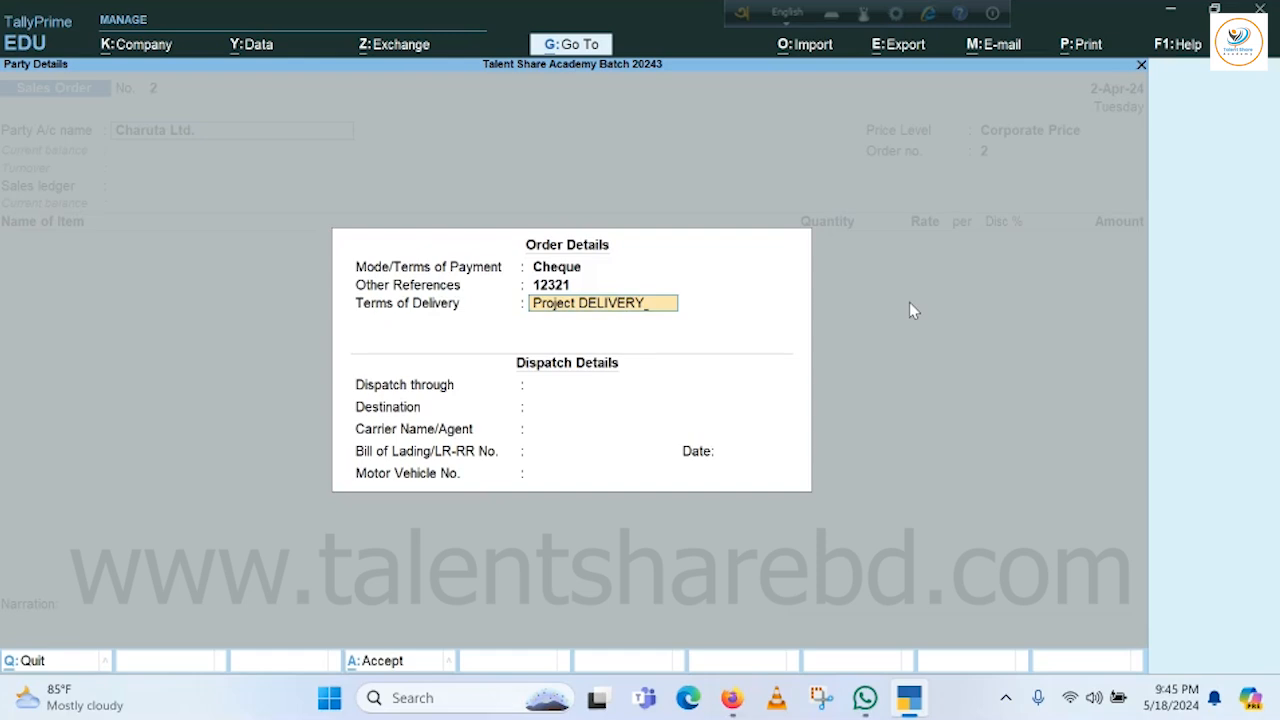
key("BackSpace")
key("BackSpace")
key("BackSpace")
key("BackSpace")
key("BackSpace")
key("BackSpace")
key("BackSpace")
key("BackSpace")
type("d")
key("BackSpace")
type("Delivery")
key("Return")
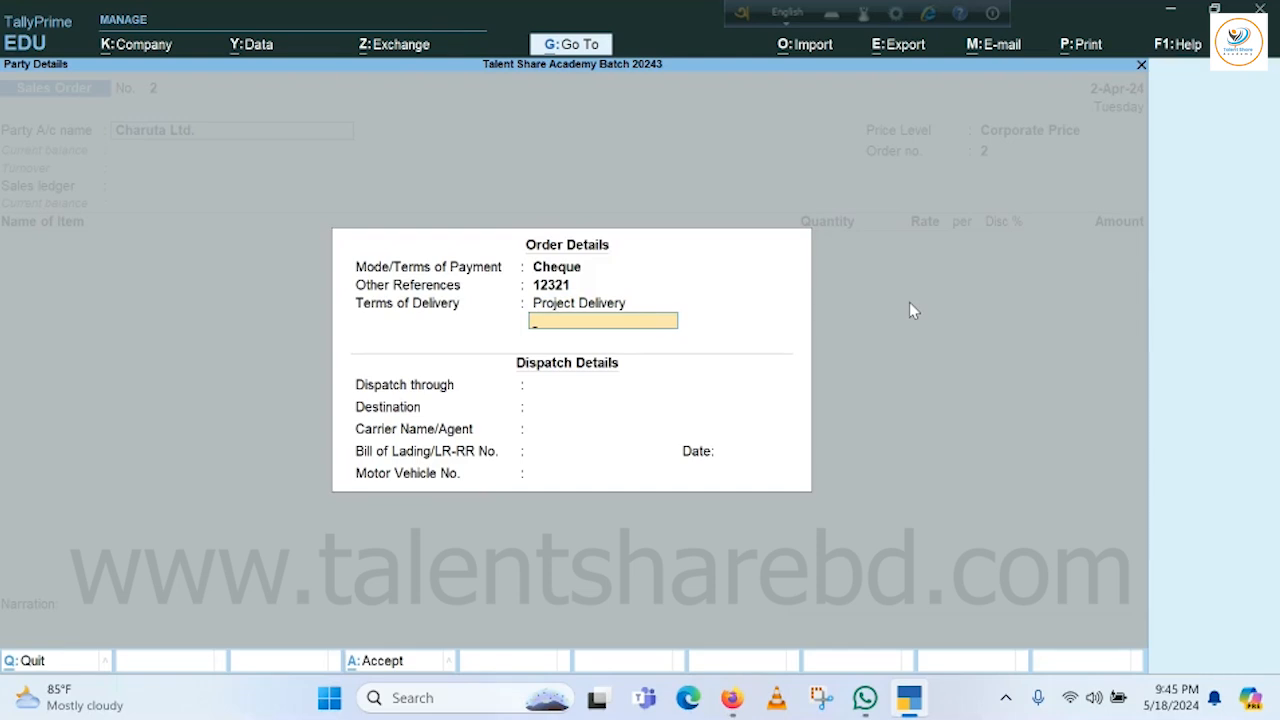
key("Return")
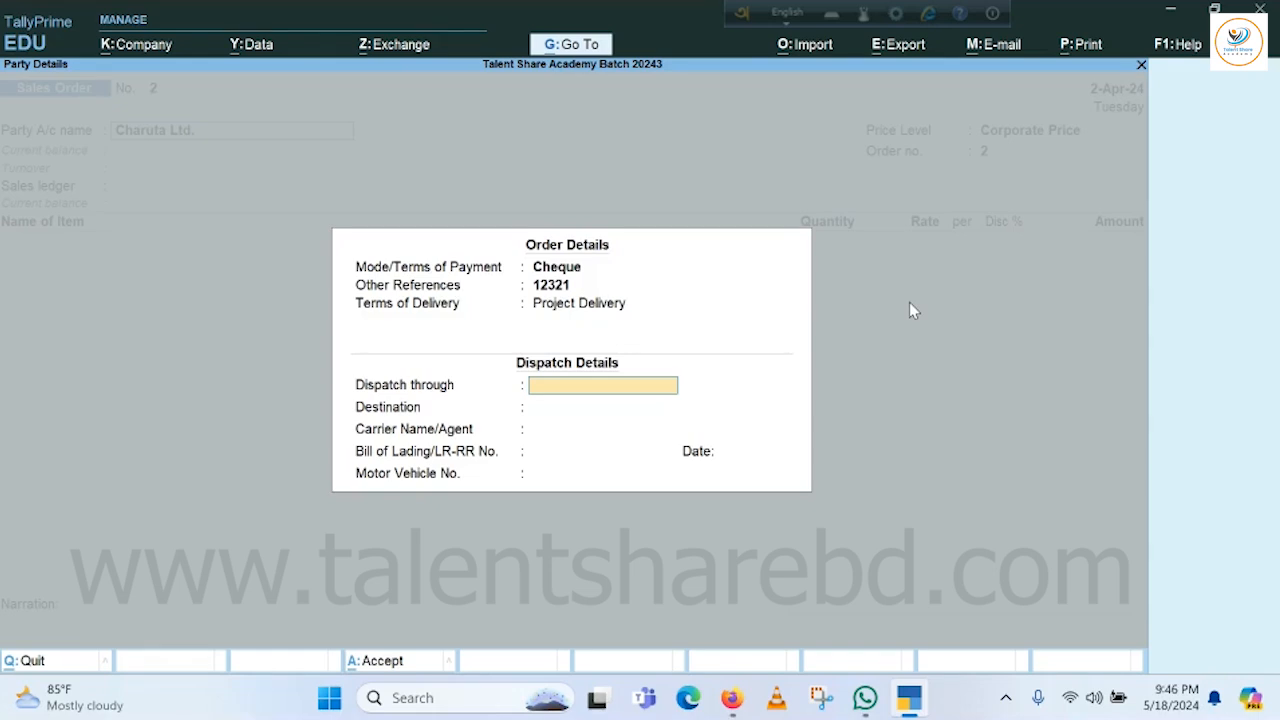
Set the destination to Baridhara and fill in the carrier agent's name.
key("Return")
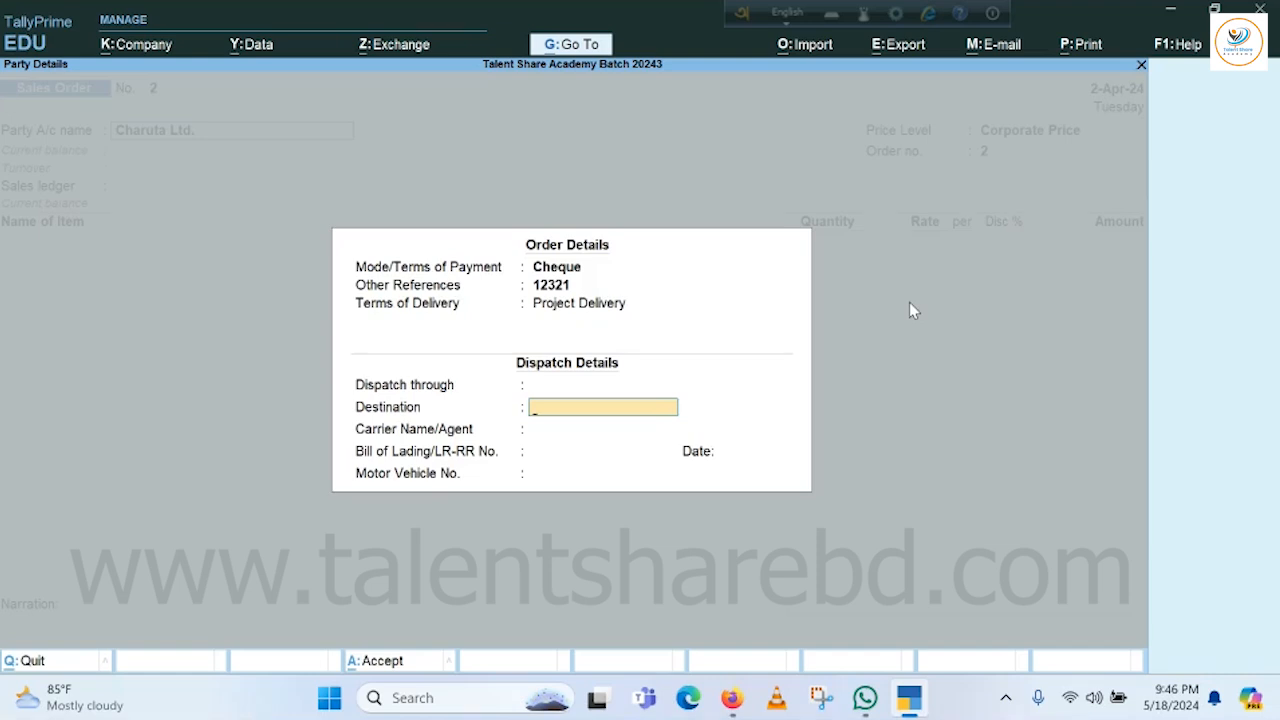
type("Baridhara")
key("Return")
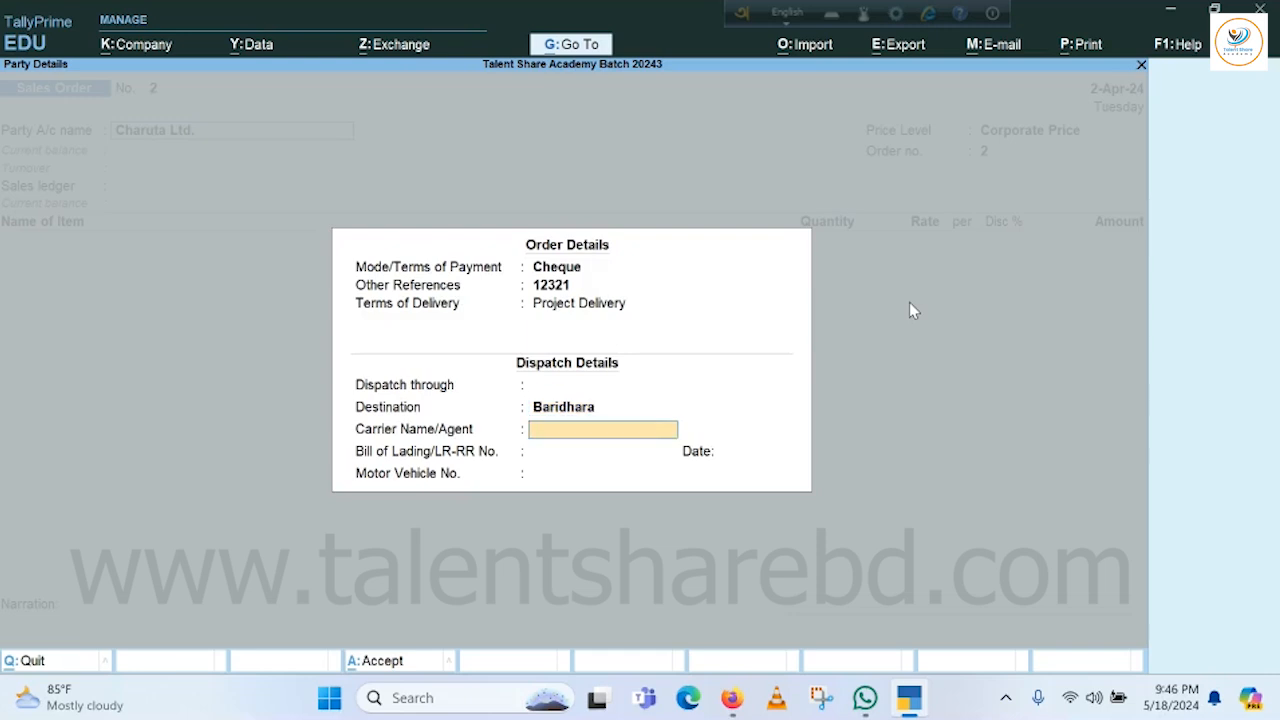
type("Mr.")
type("Alam")
key("Return")
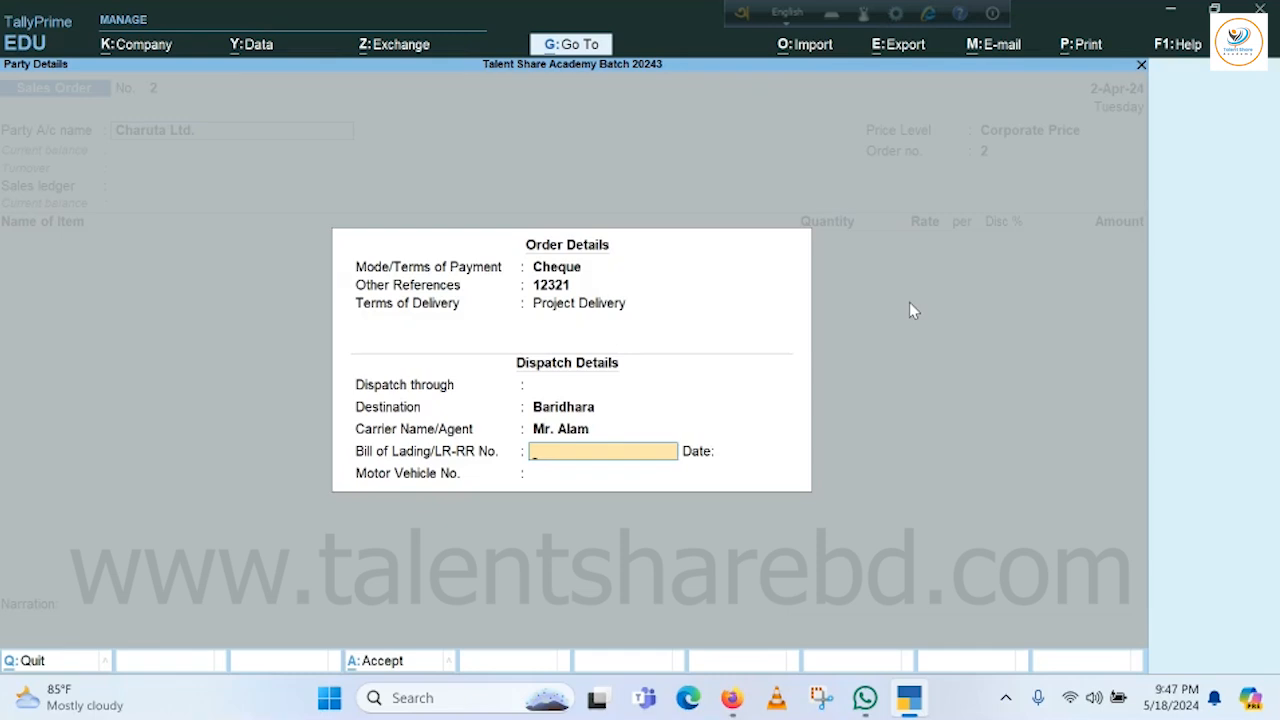
Enter bill of lading 12353, leave its date blank, and add vehicle number Dhaka-Gha-1233223.
type("12353")
key("Return")
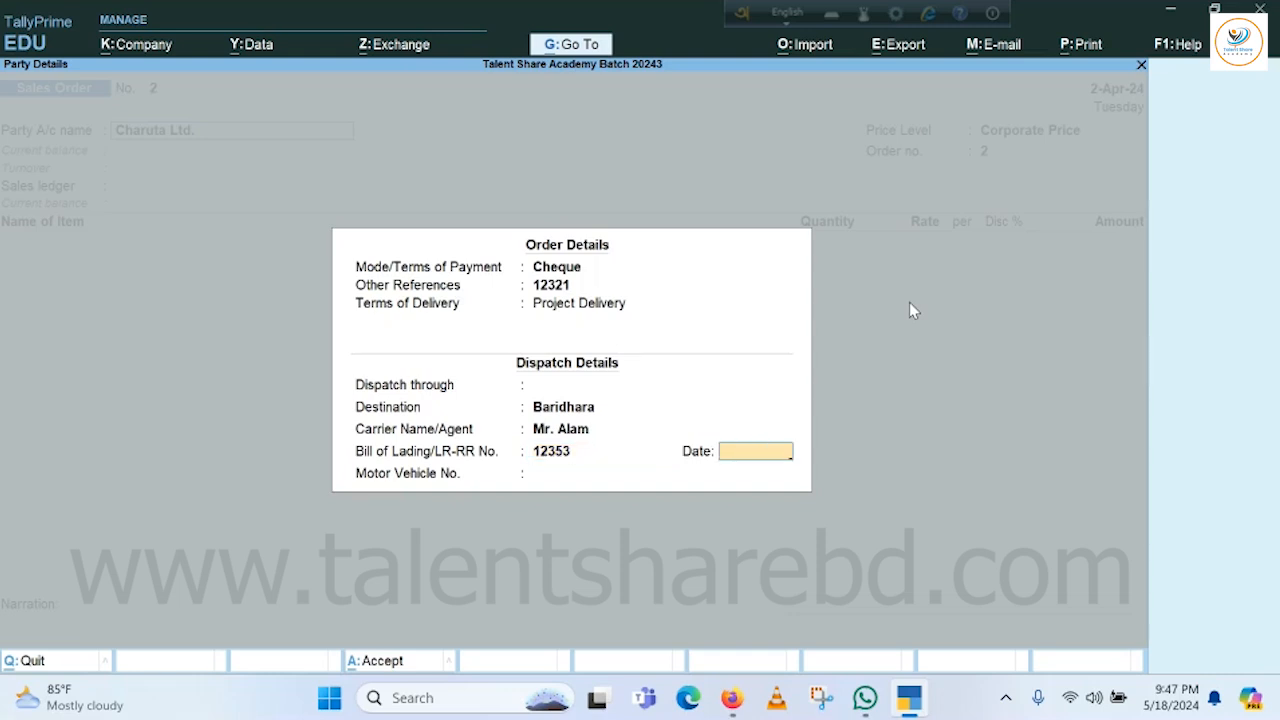
key("Return")
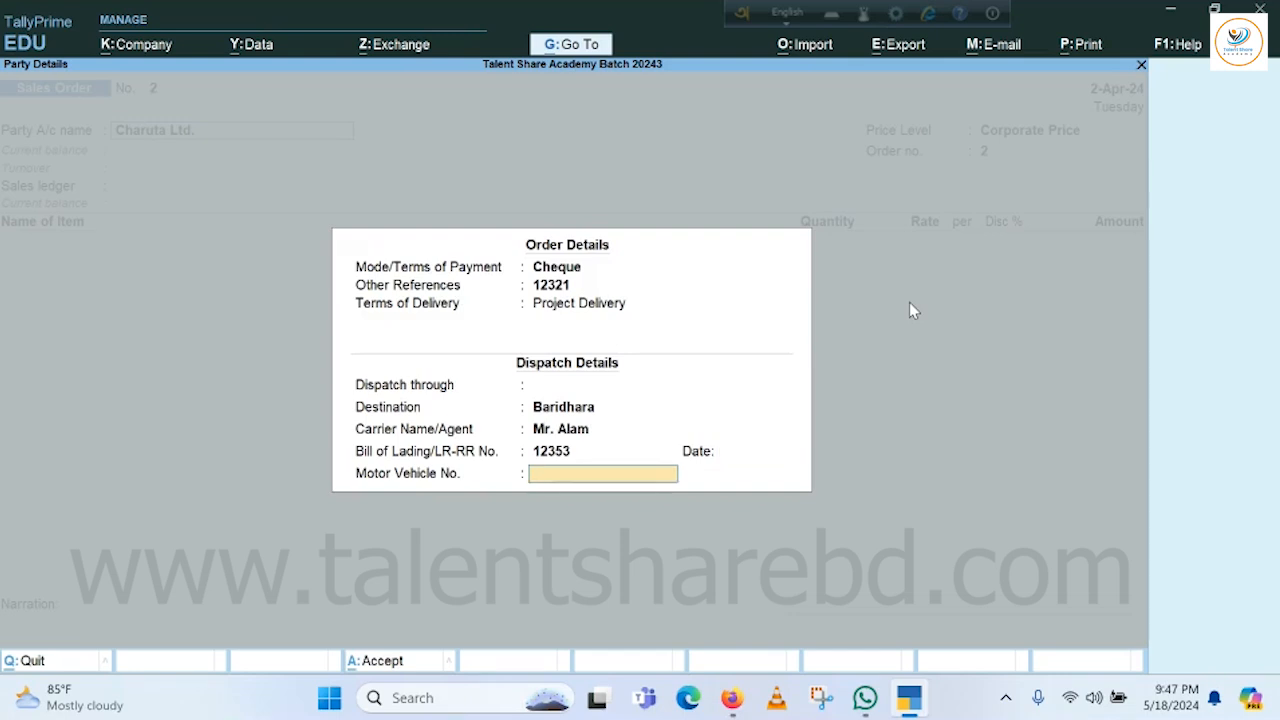
type("Dhaka-Gha-1233223")
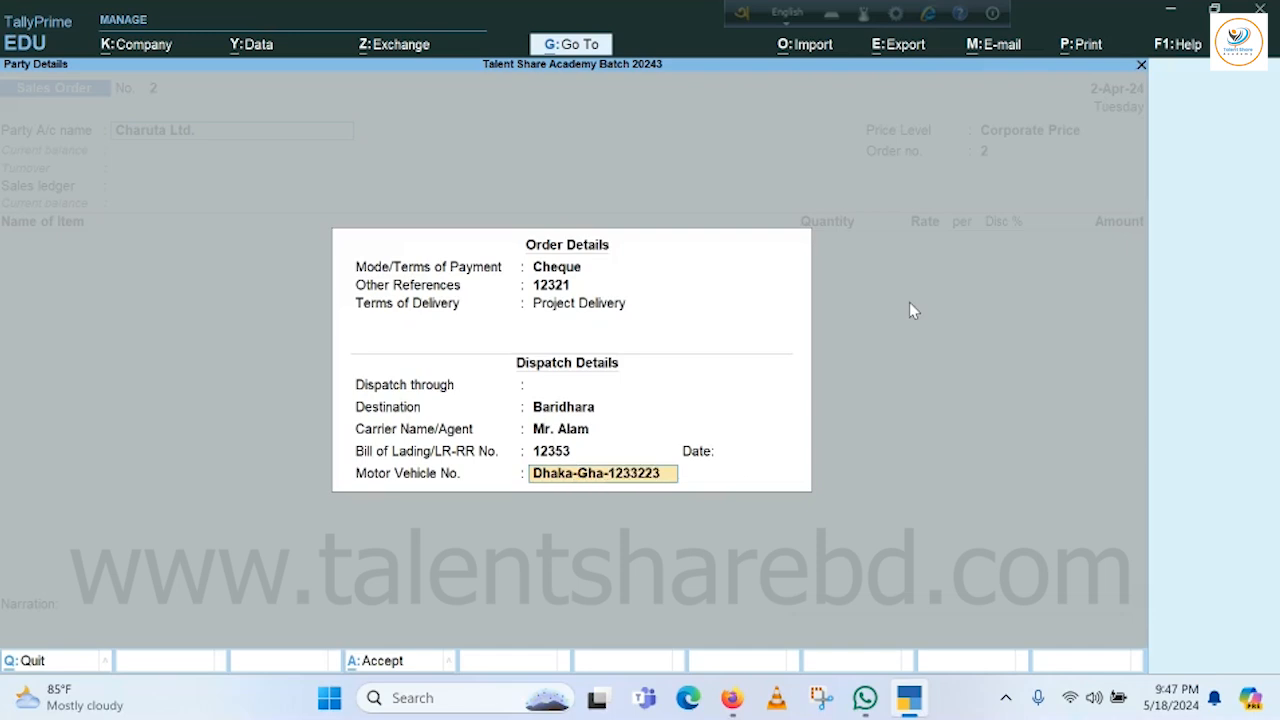
Keep Charuta Ltd. as buyer and mailing name, and enter the buyer's address.
key("Return")
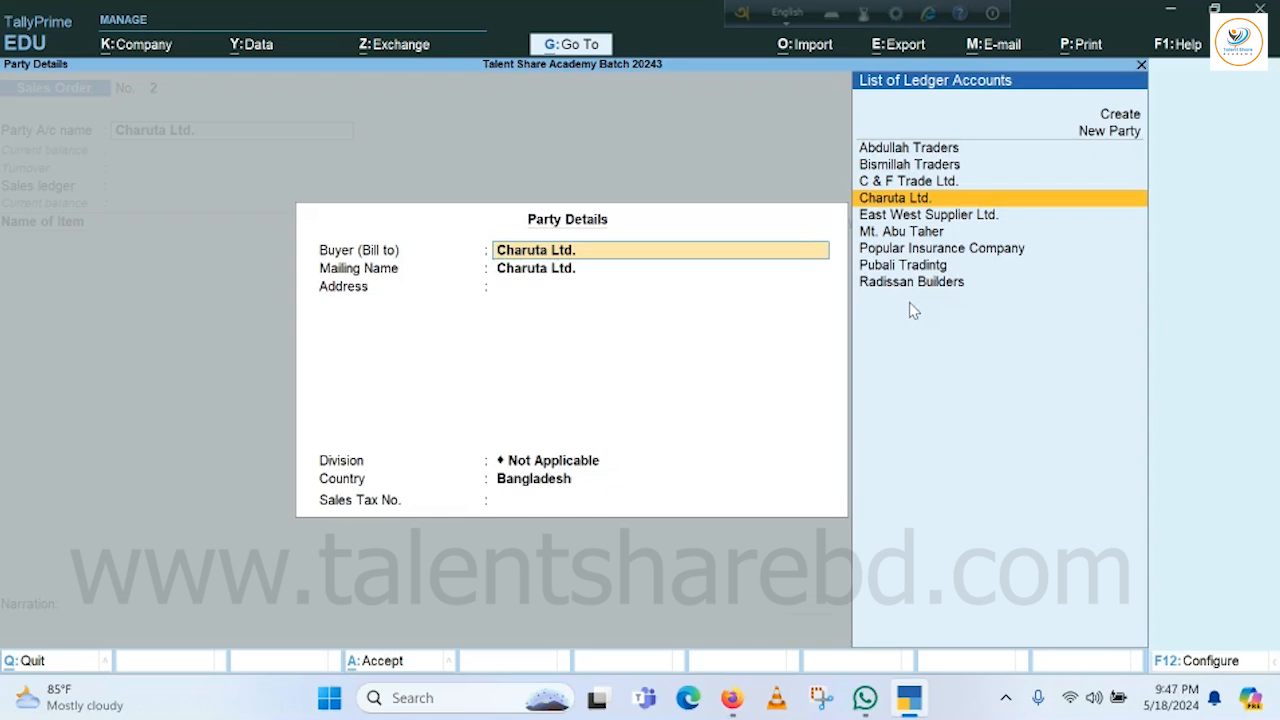
key("Return")
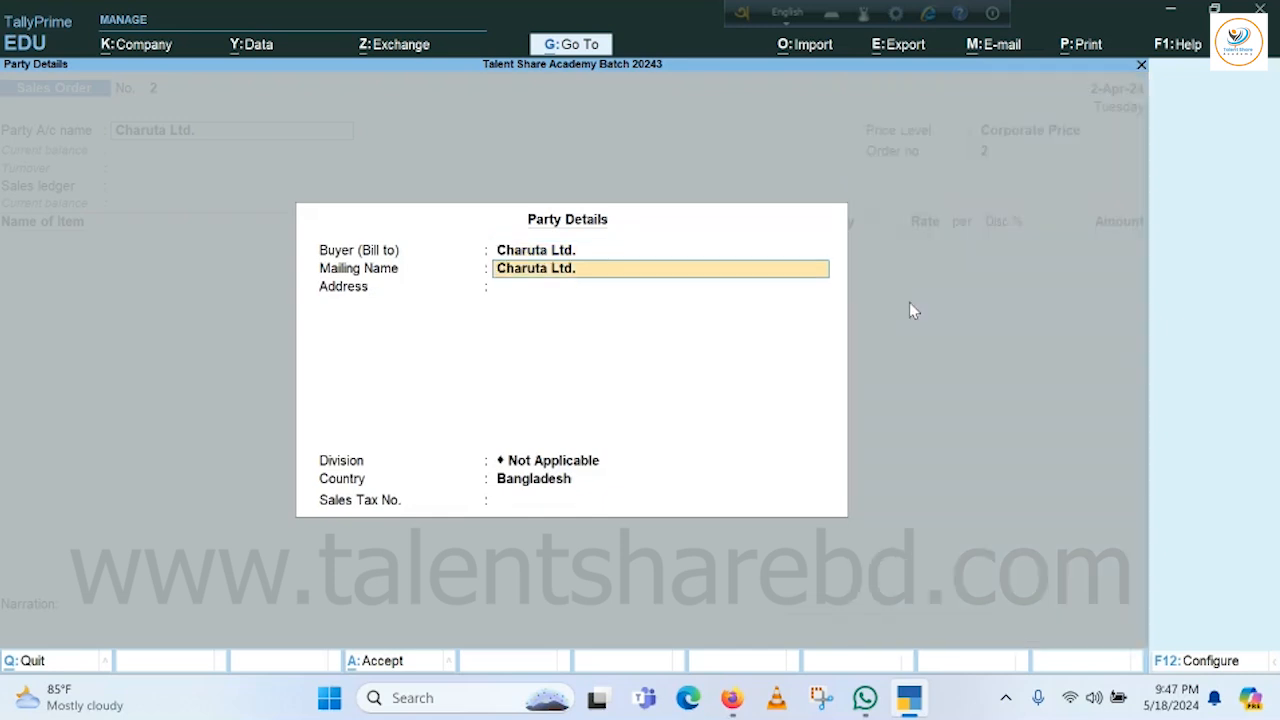
key("Return")
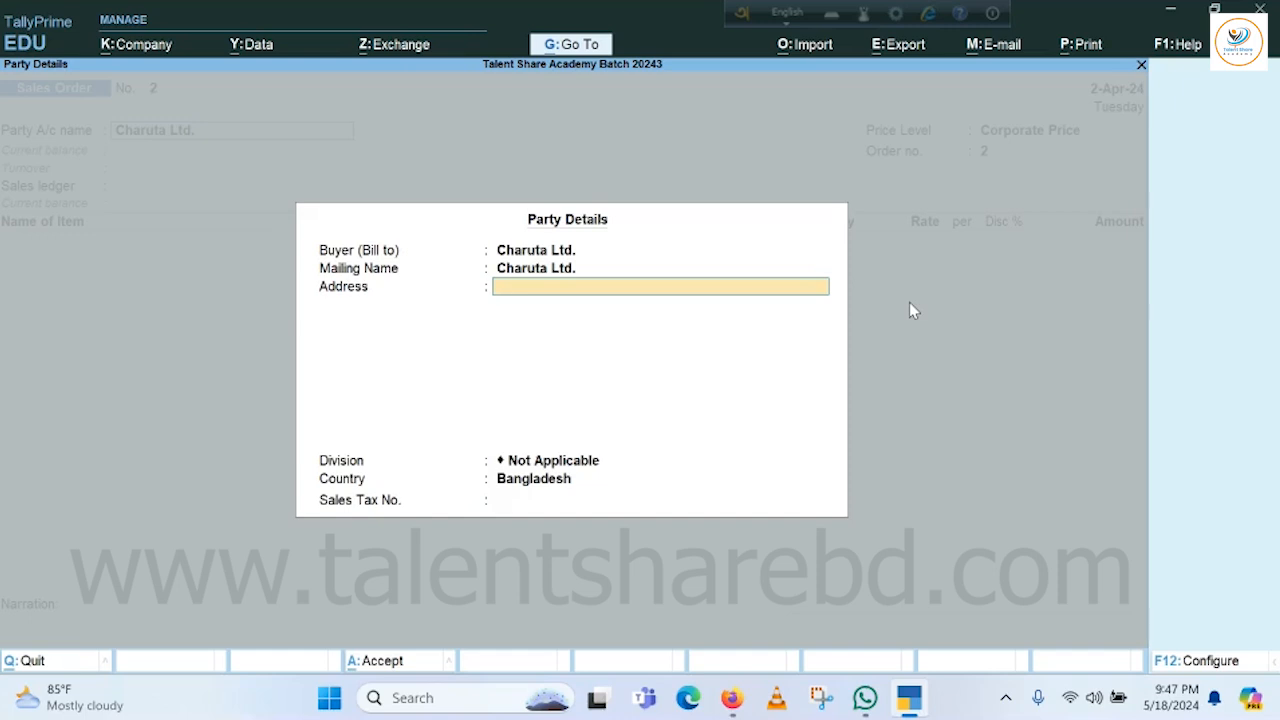
type("Gulshan 2, Dhaka")
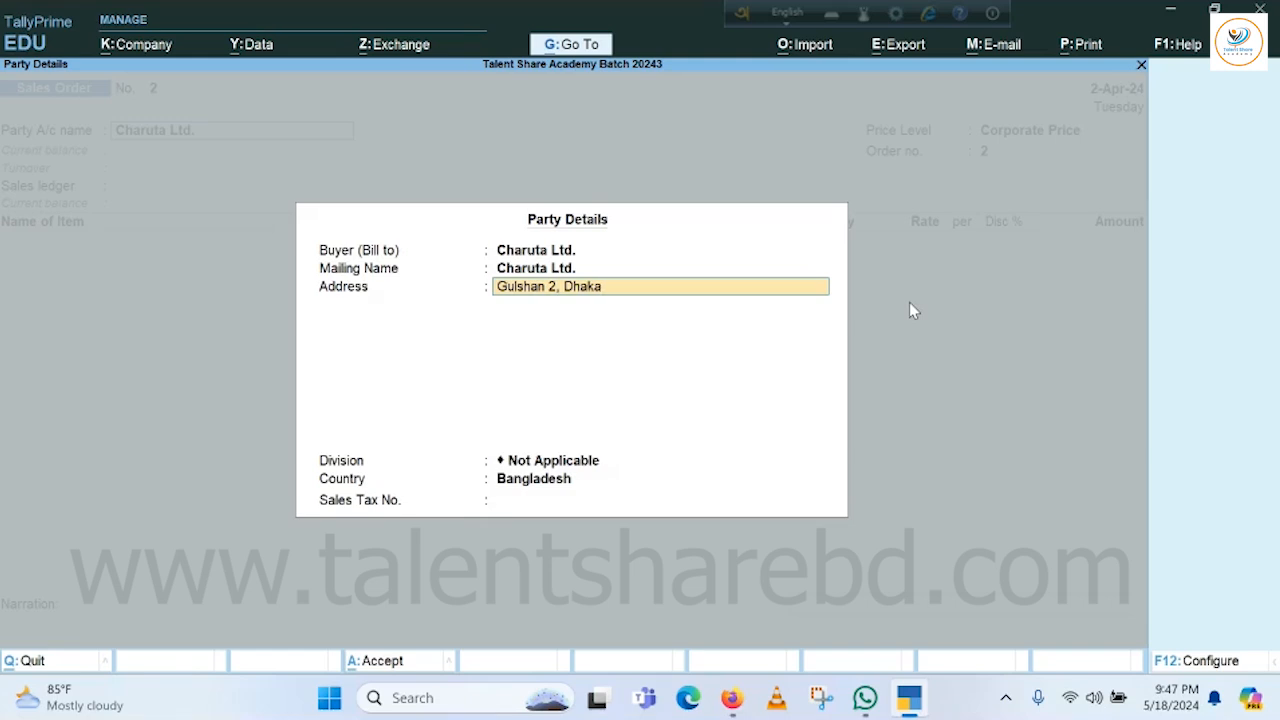
key("Return")
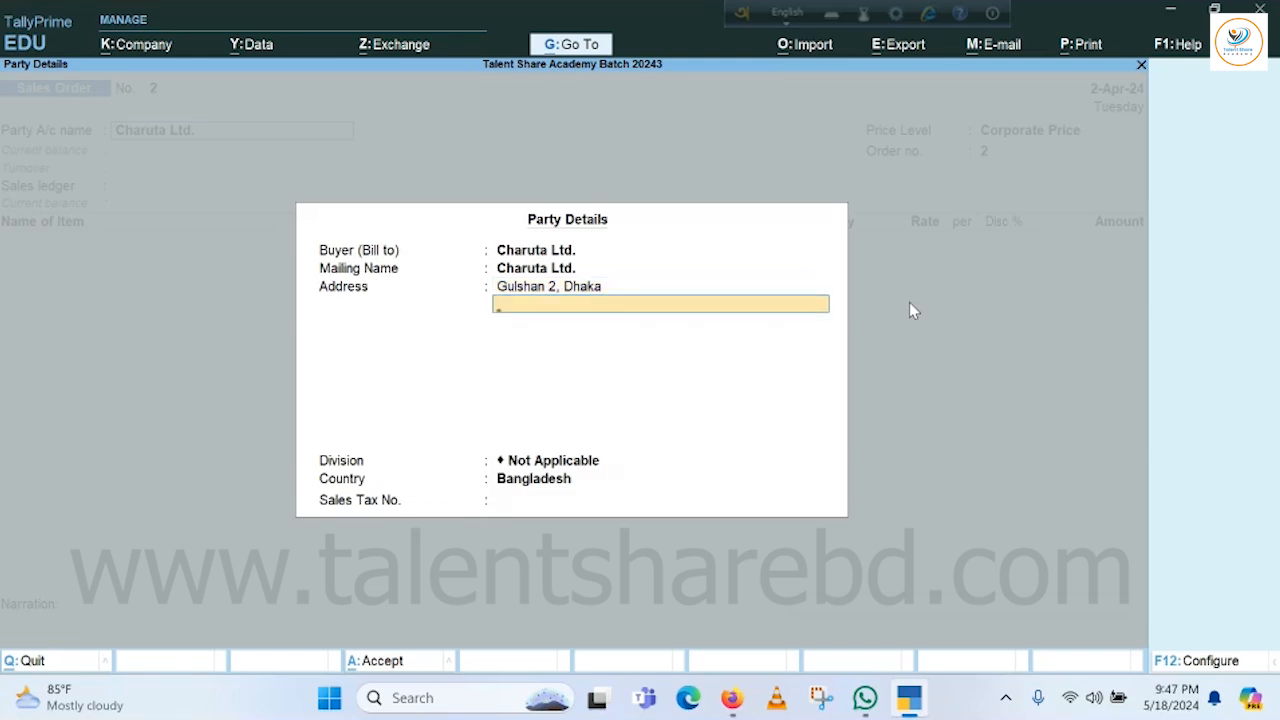
key("Return")
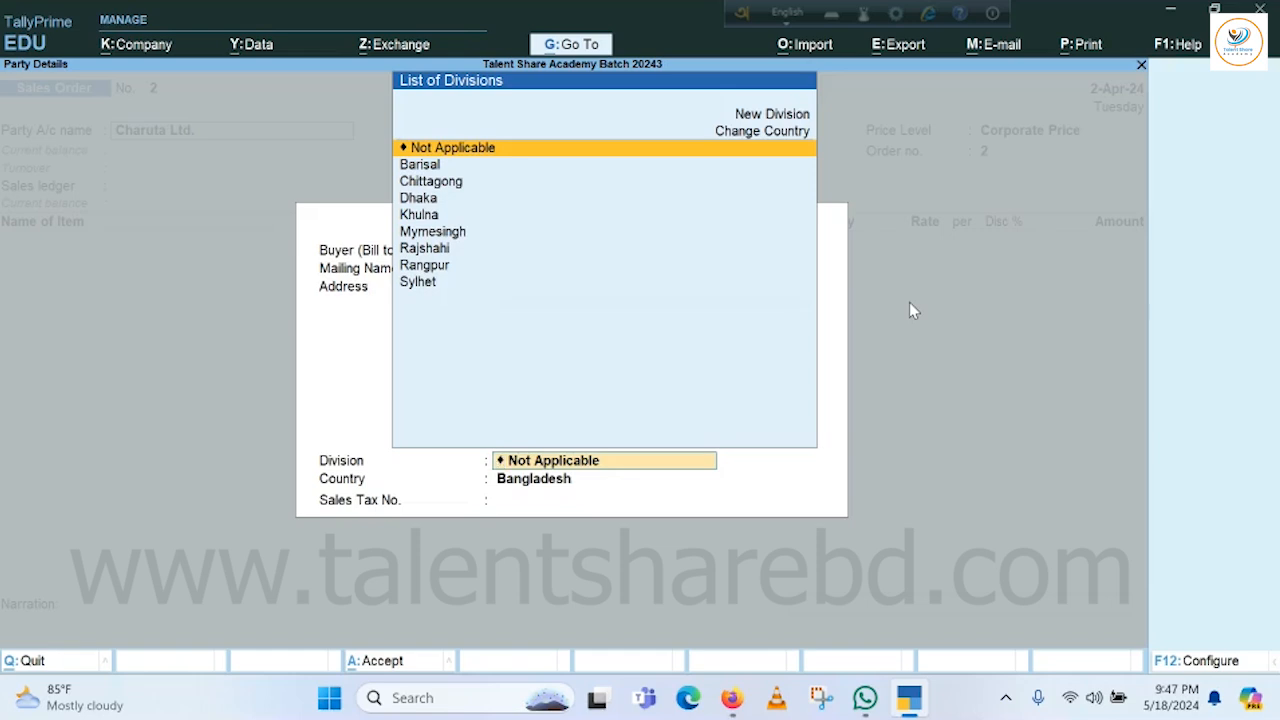
Keep division Not Applicable and country Bangladesh, enter the sales tax number, and finish Party Details.
key("Return")
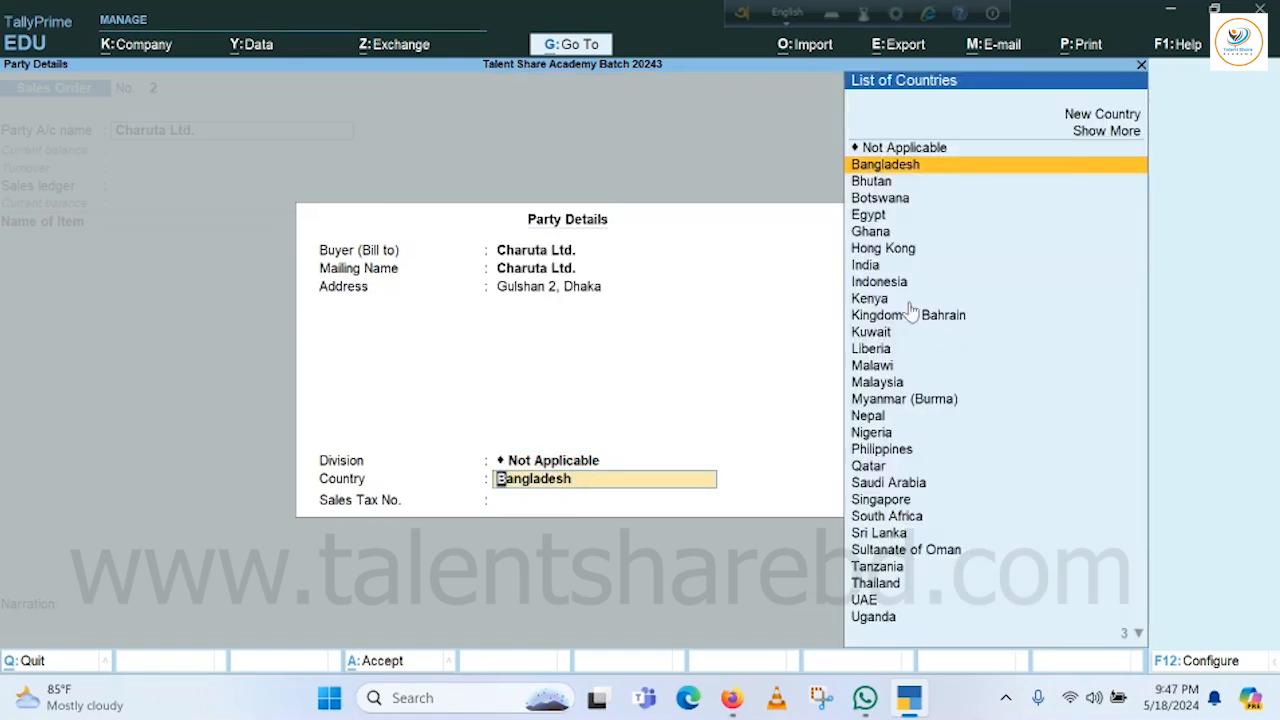
key("Return")
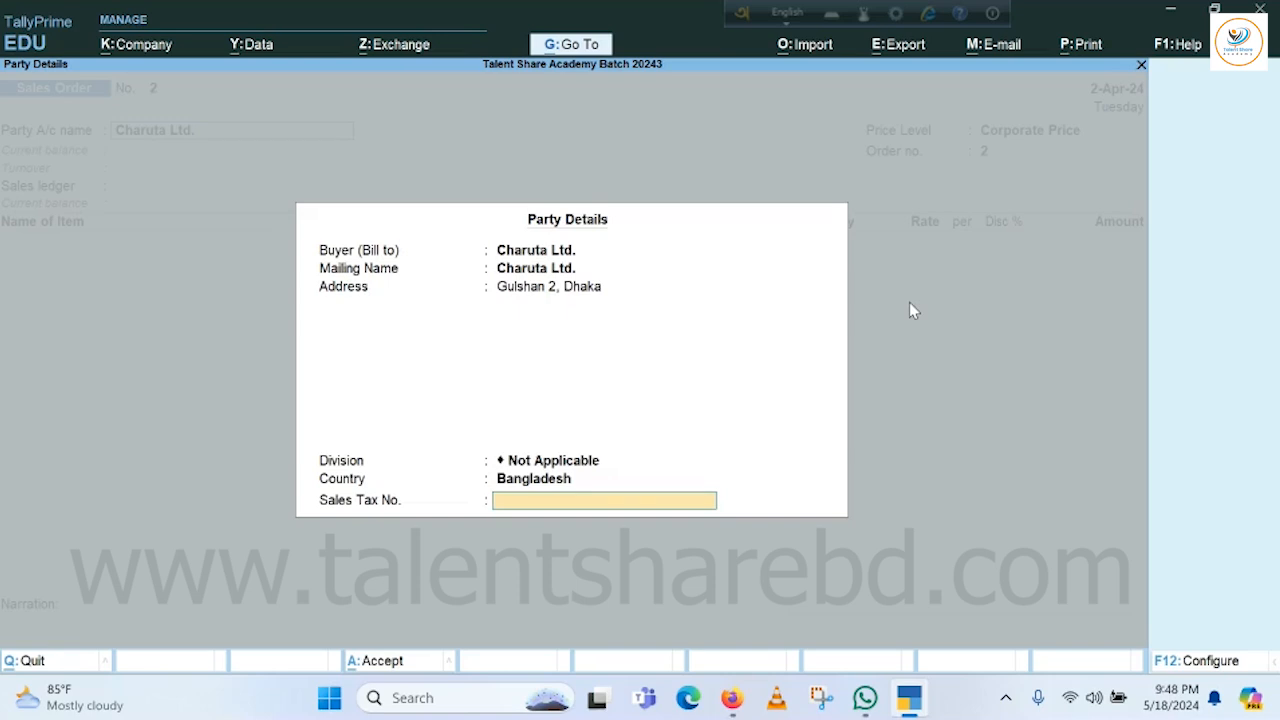
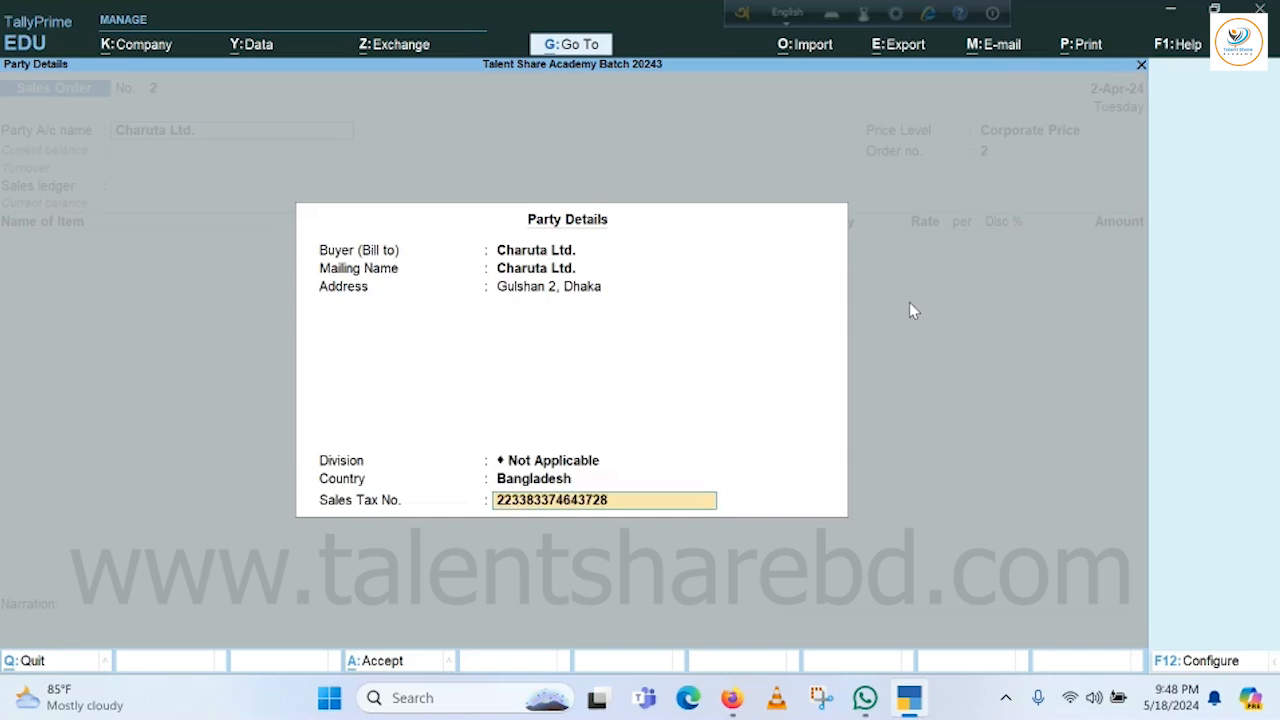
key("Return")
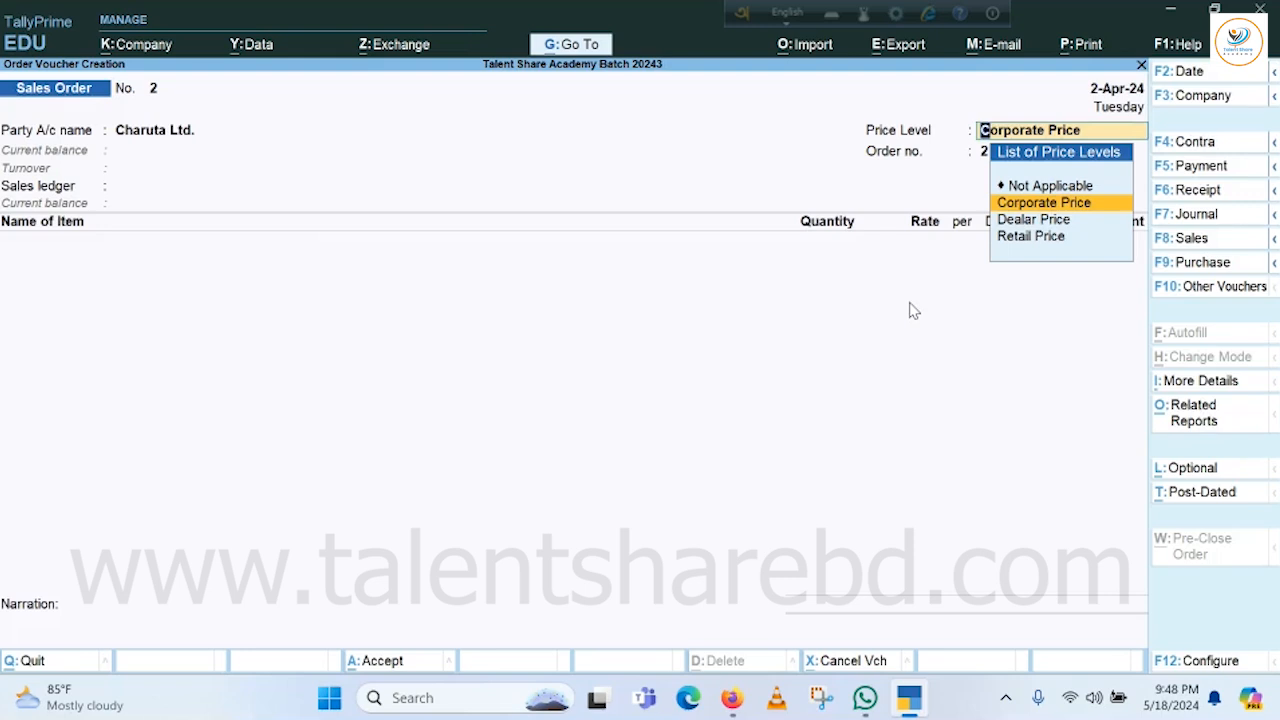
Keep Corporate Price as price level and order no. 2, and use the Sales ledger.
key("Return")
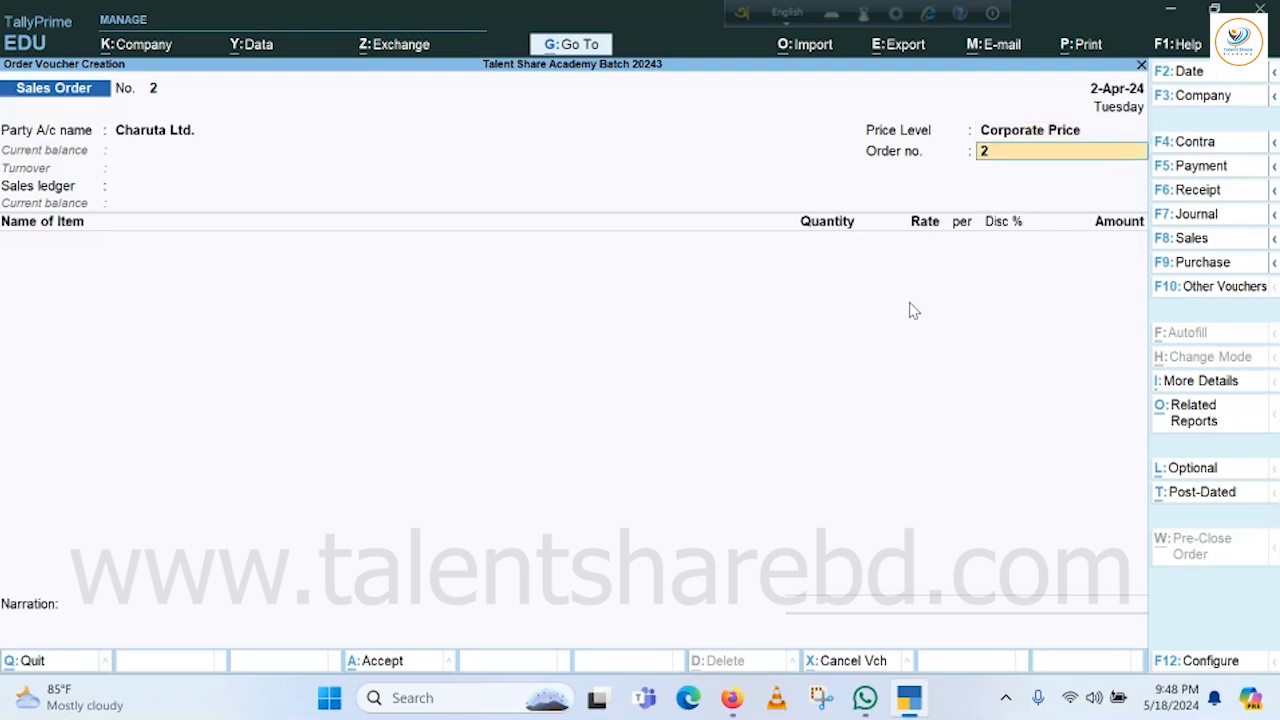
key("Return")
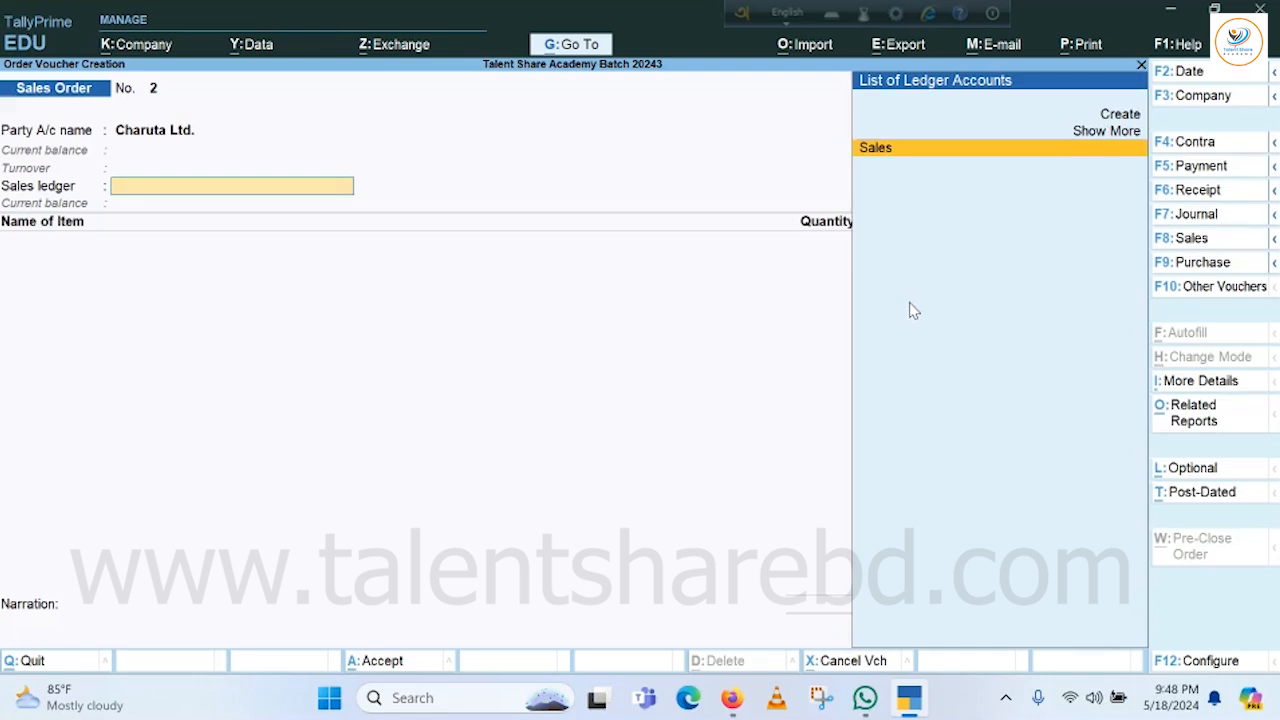
key("Return")
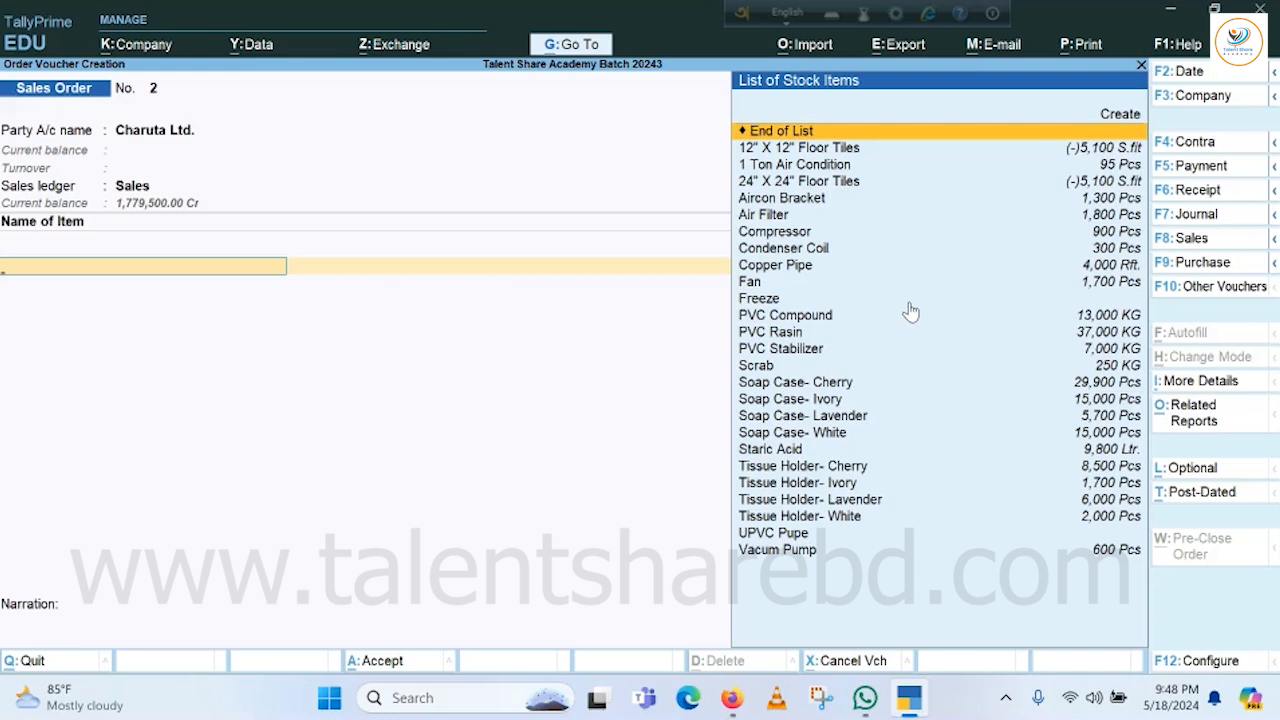
Add Soap Case- Cherry as the first stock item.
key("Down")
key("Down")
key("Down")
key("Down")
key("Down")
key("Down")
key("Down")
key("Down")
key("Down")
key("Down")
key("Down")
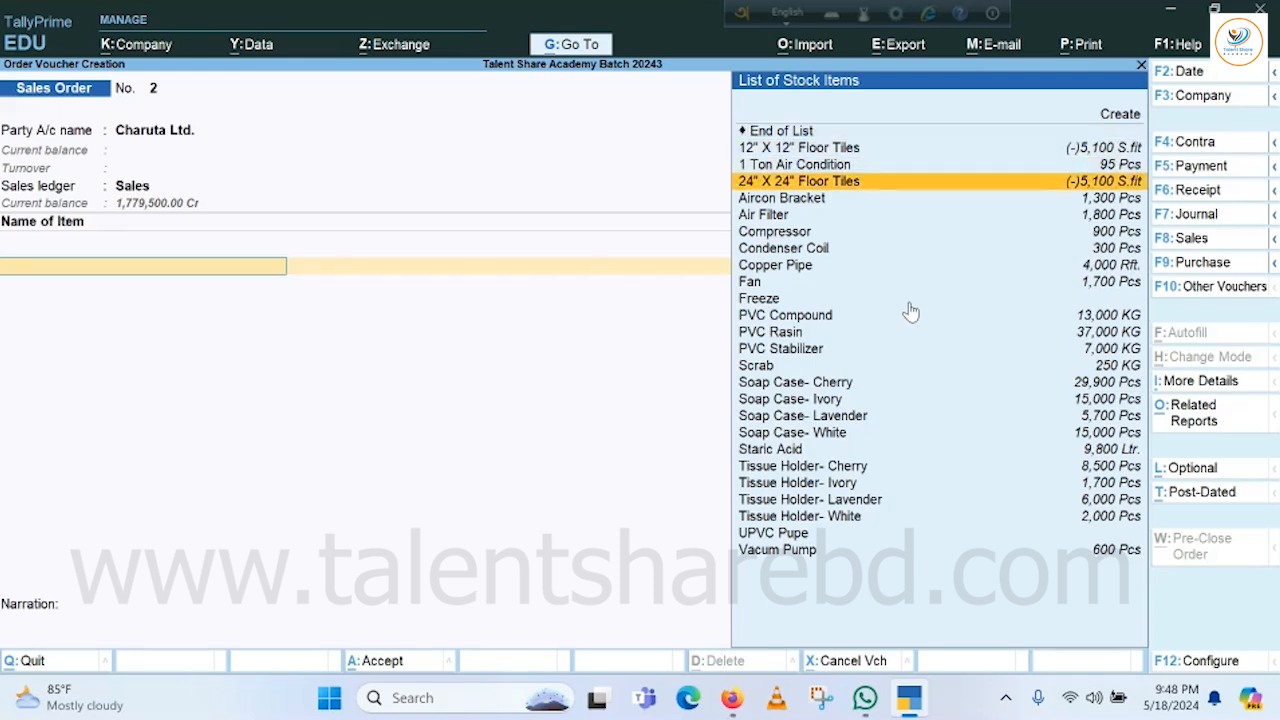
key("Down")
key("Down")
key("Down")
key("Down")
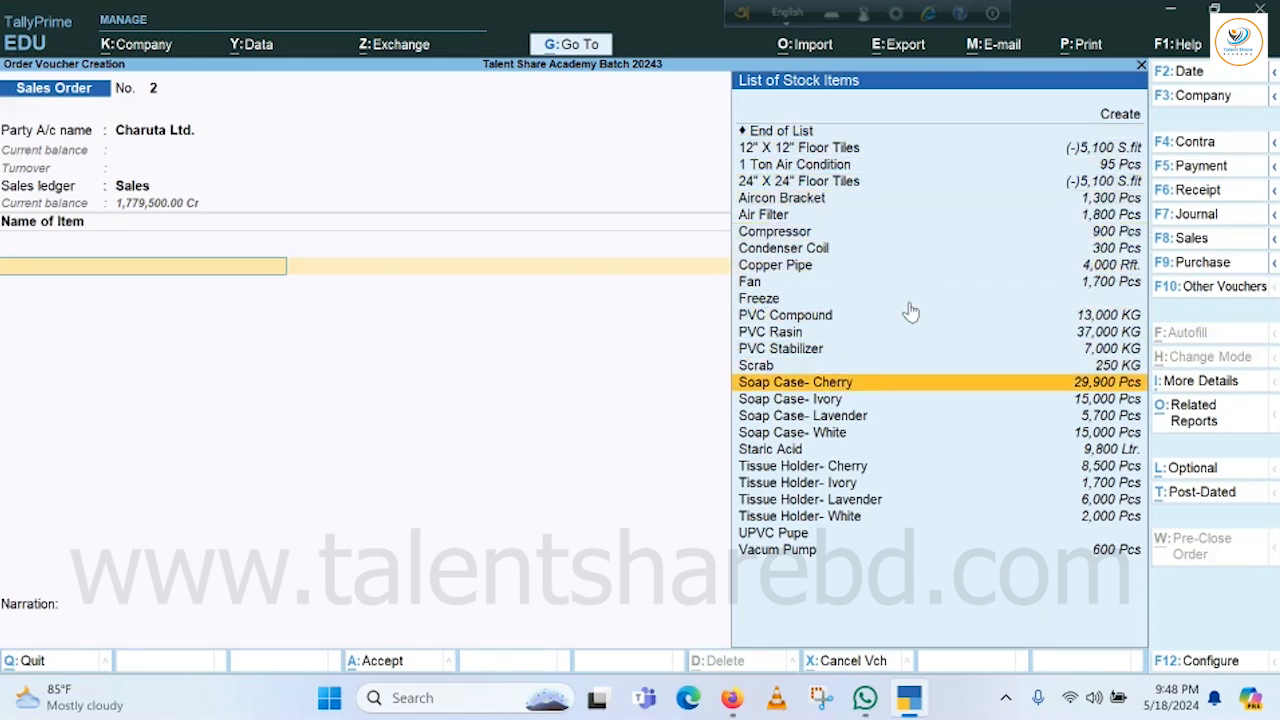
key("Return")
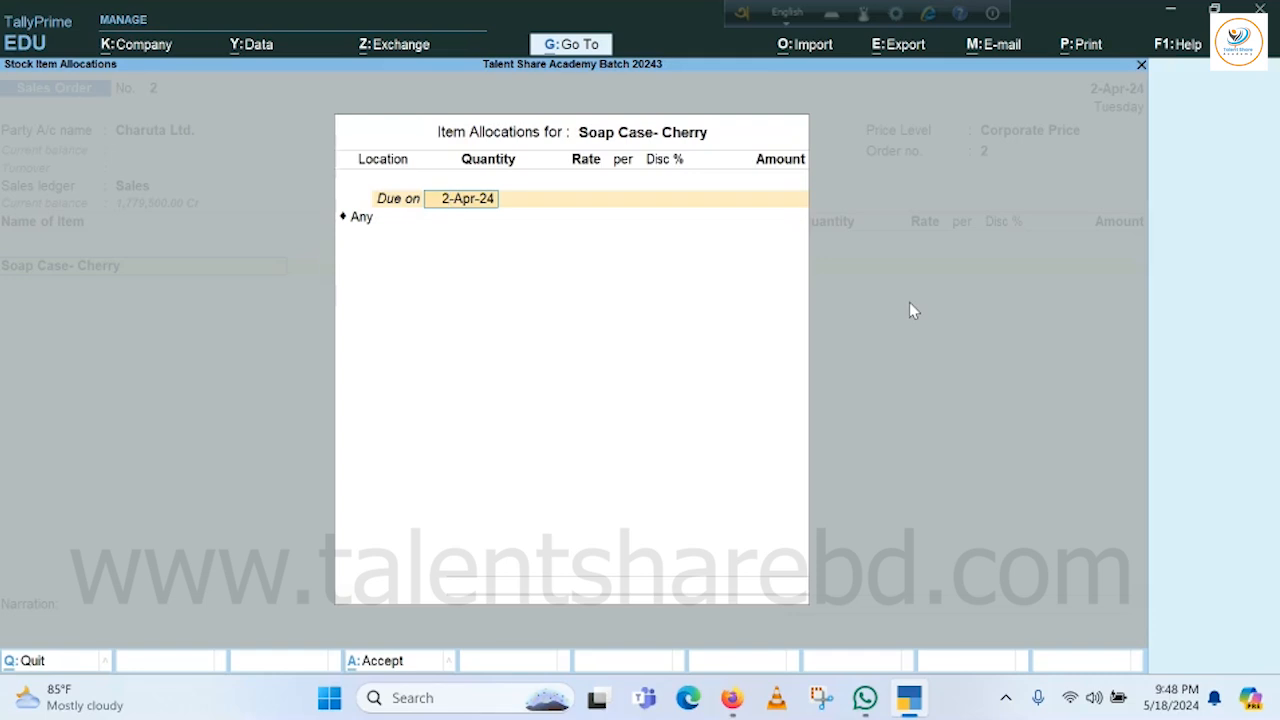
Allocate Soap Case- Cherry: due 2-Apr-24, Godown 1, 500 Pcs at 50.00, 5% discount, 23,750.00.
key("Return")
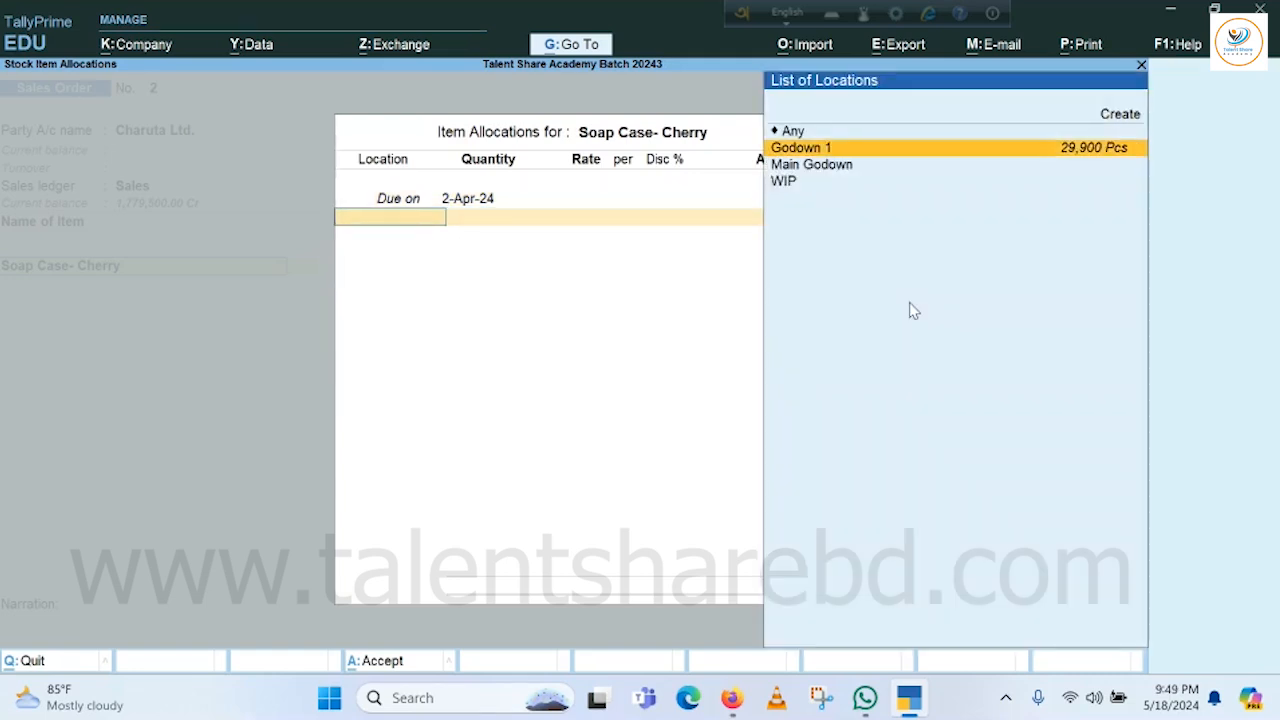
key("Return")
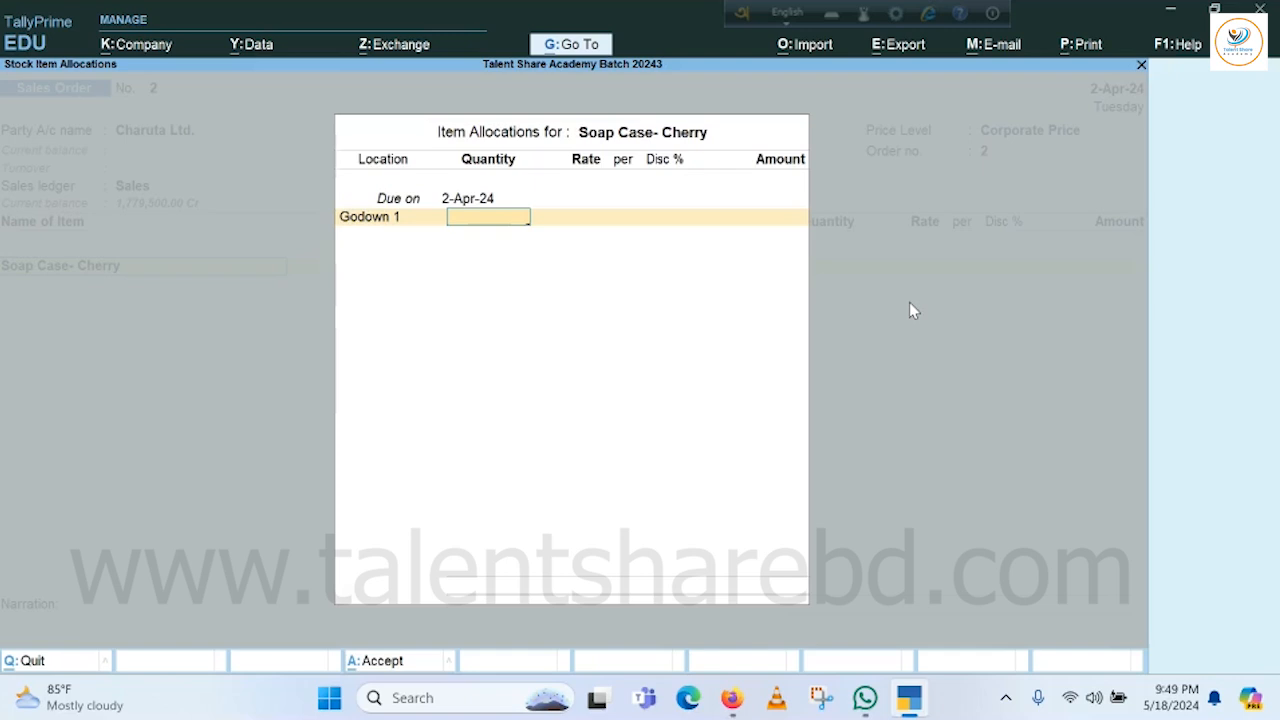
type("500")
key("Return")
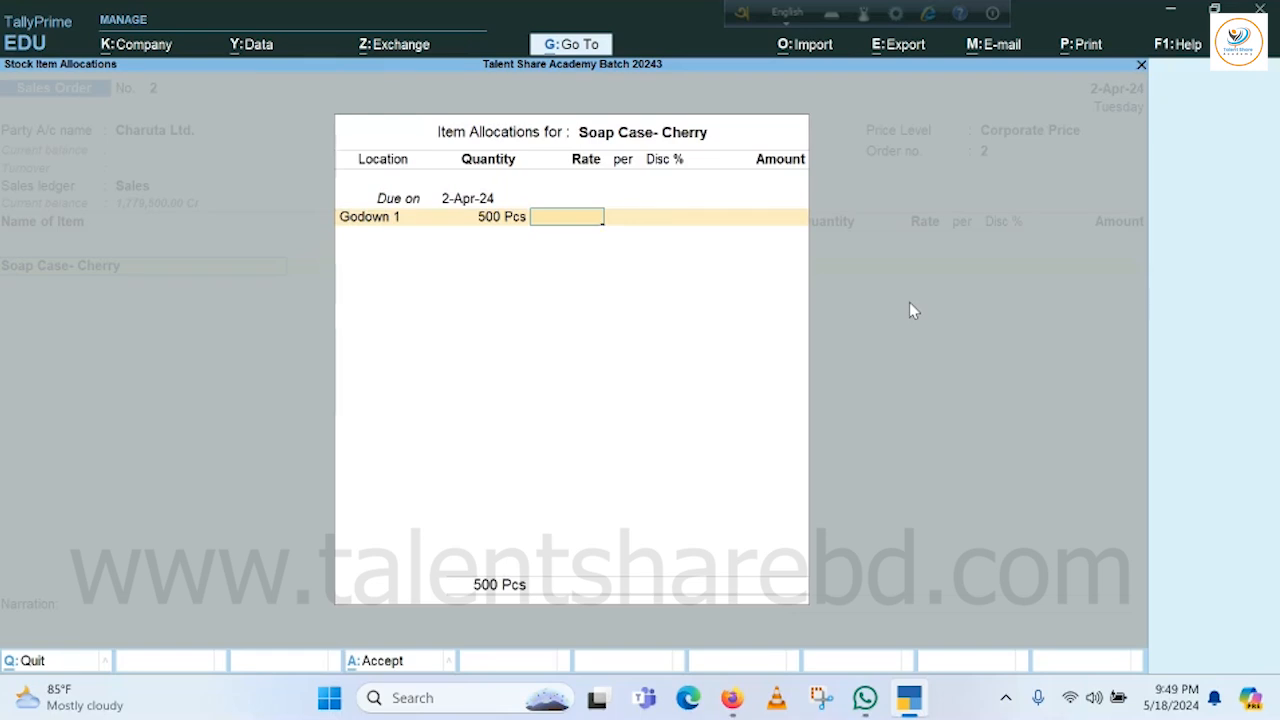
type("50")
key("Return")
key("Return")
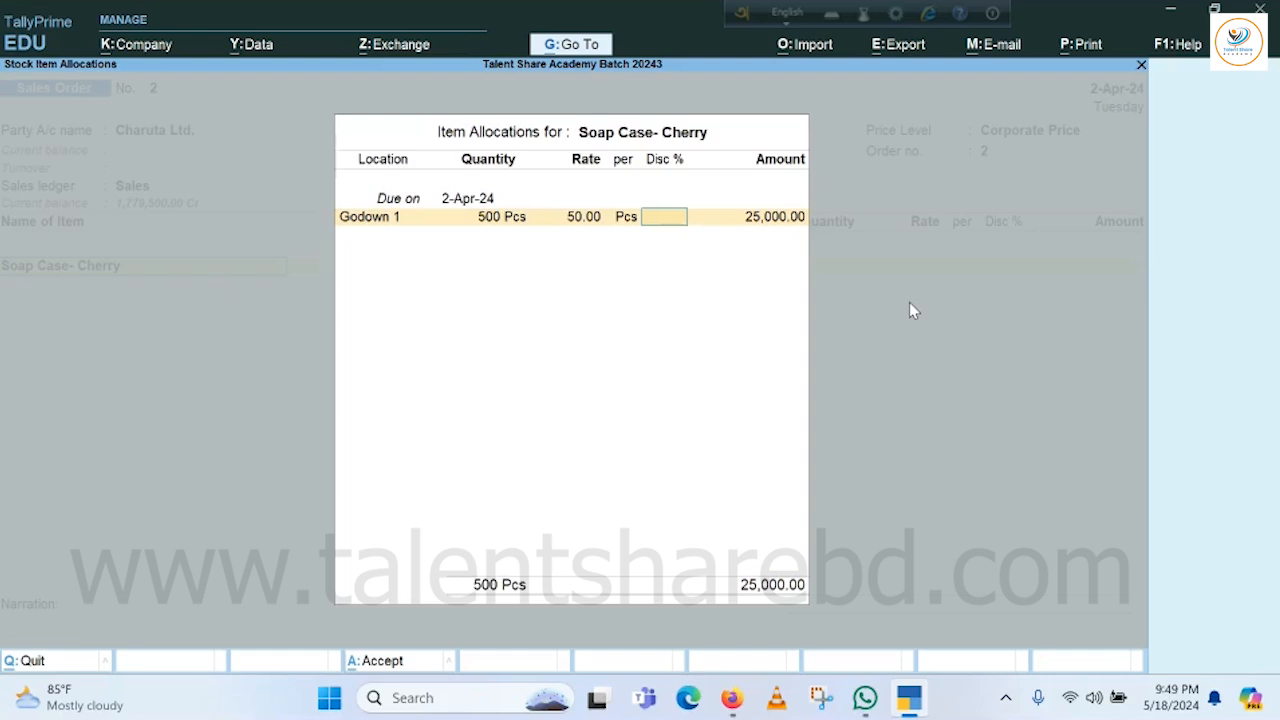
type("5")
key("Return")
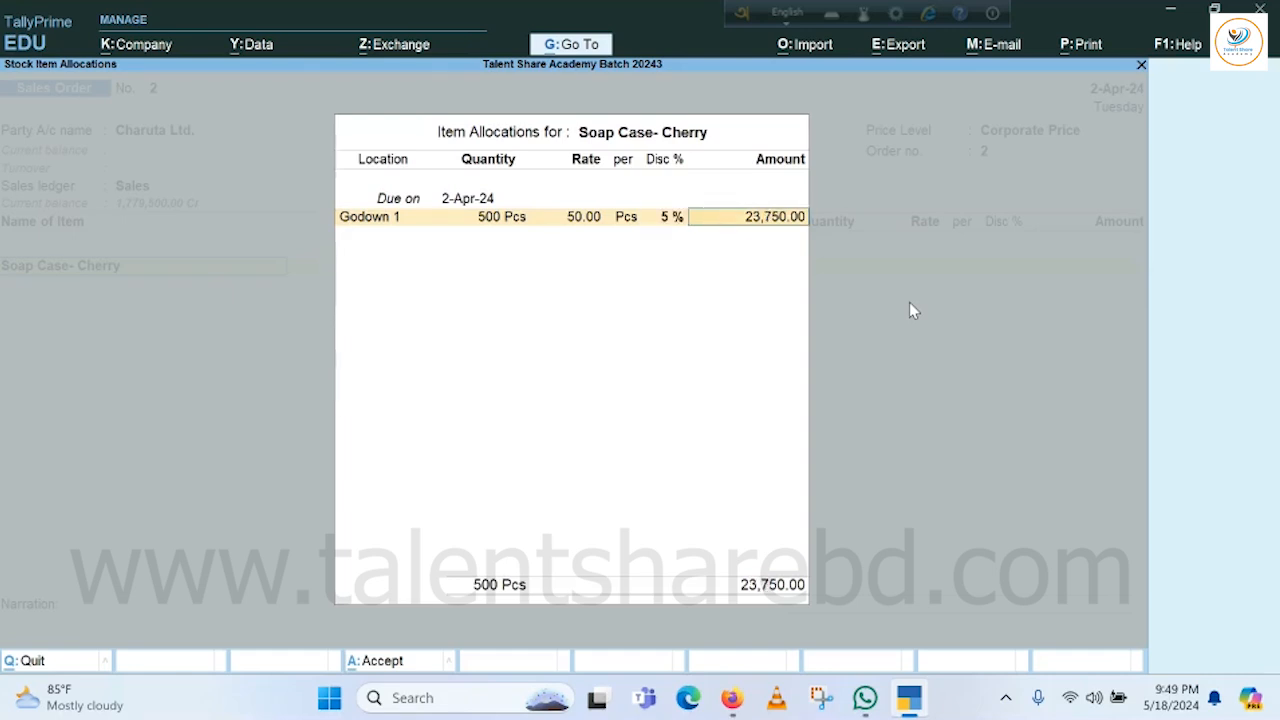
key("Return")
Allocate Soap Case- Ivory: 400 Pcs from Godown 1 at 50.00, 5% discount, totalling 19,000.00.
key("Return")
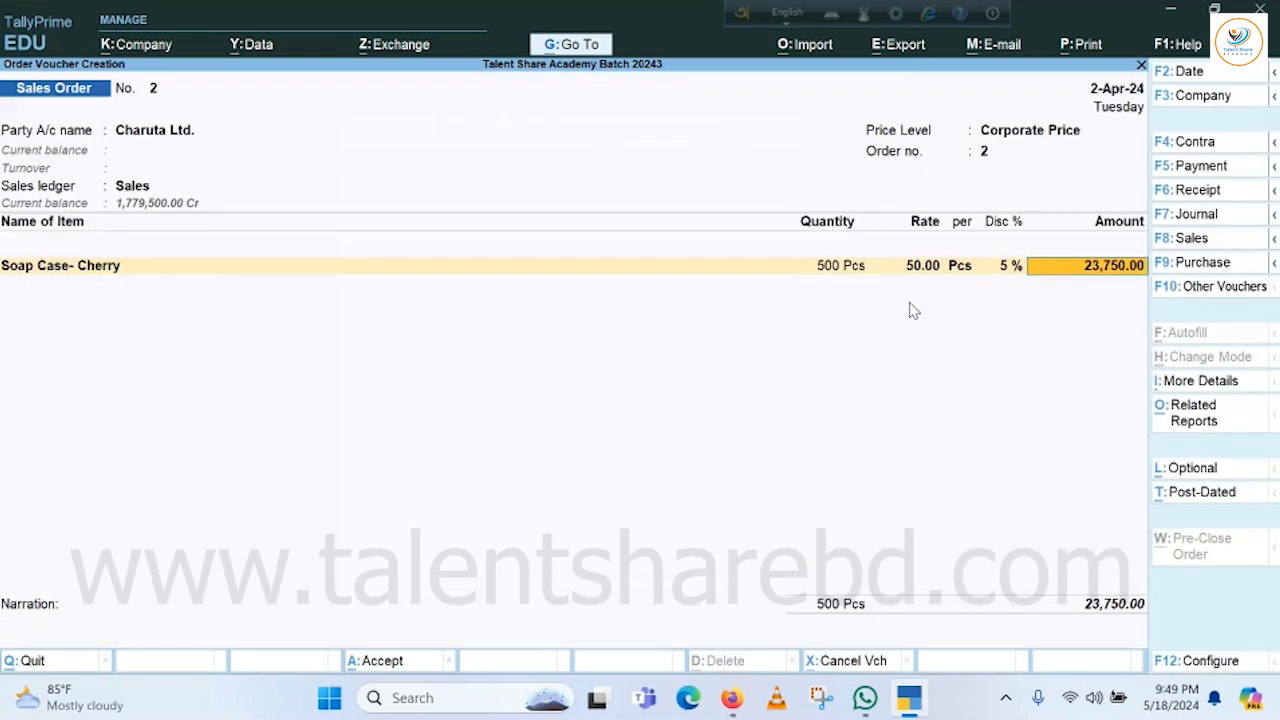
key("Return")
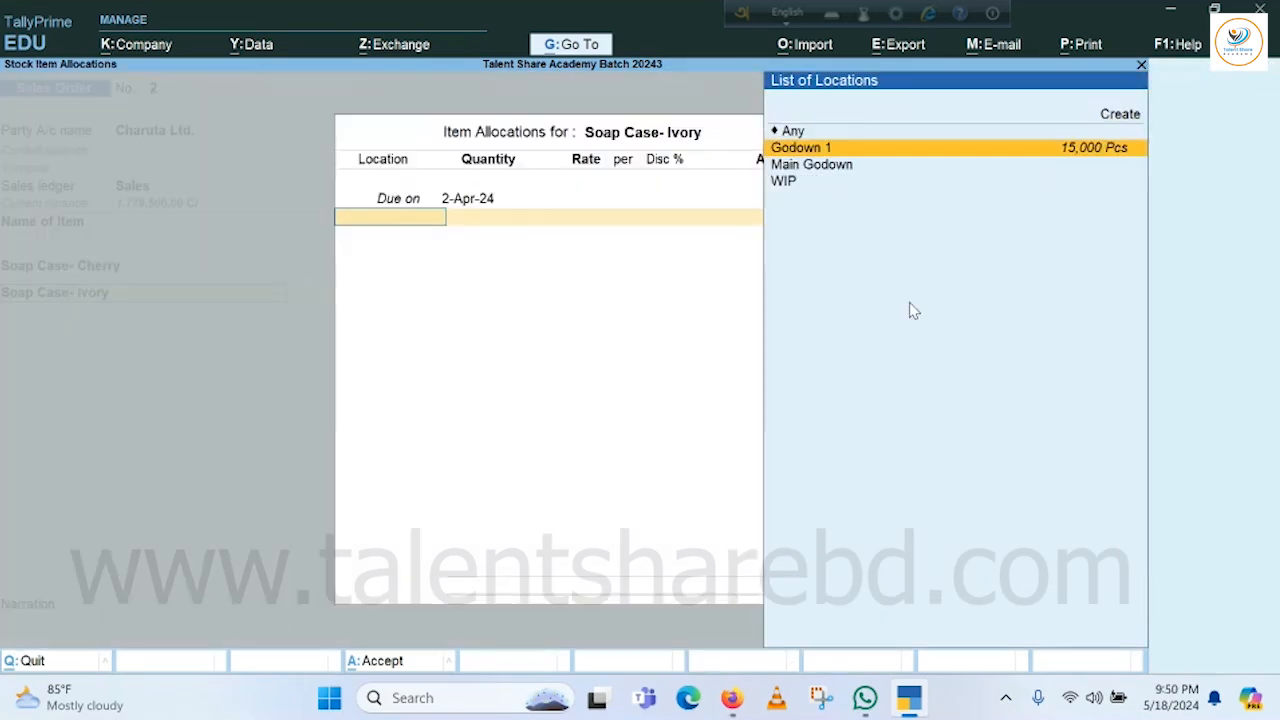
key("Return")
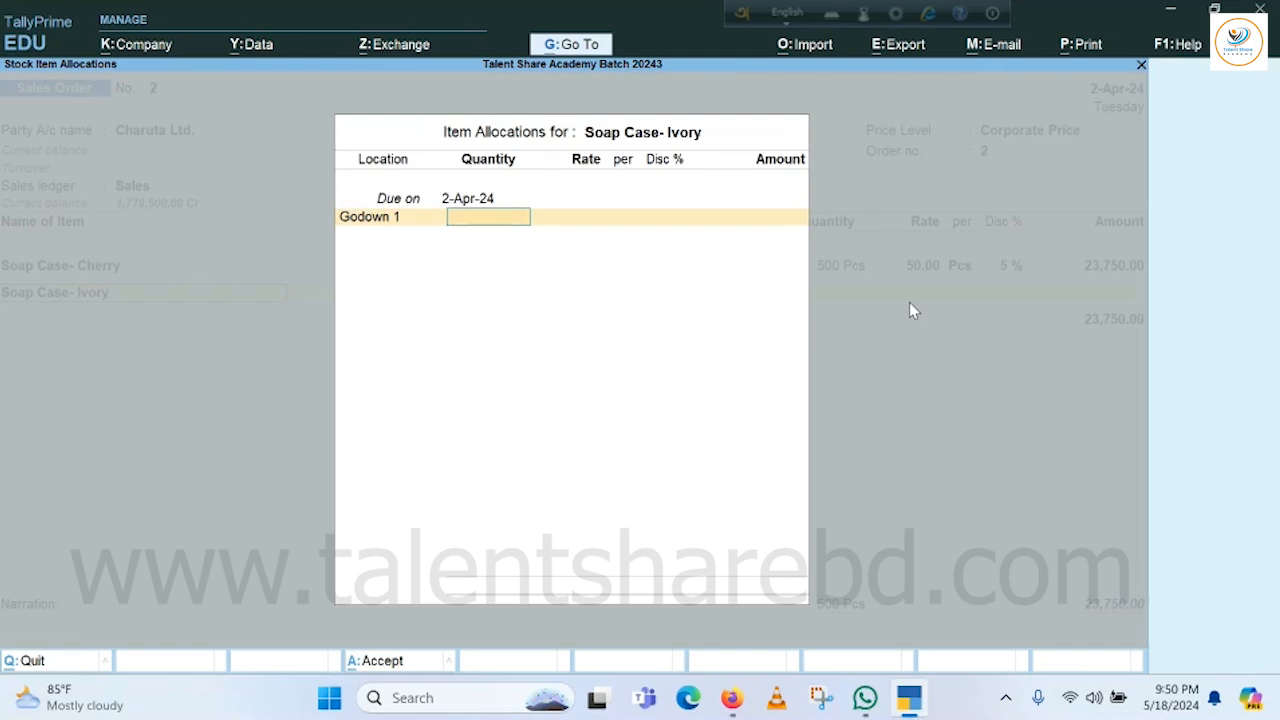
type("400")
key("Return")
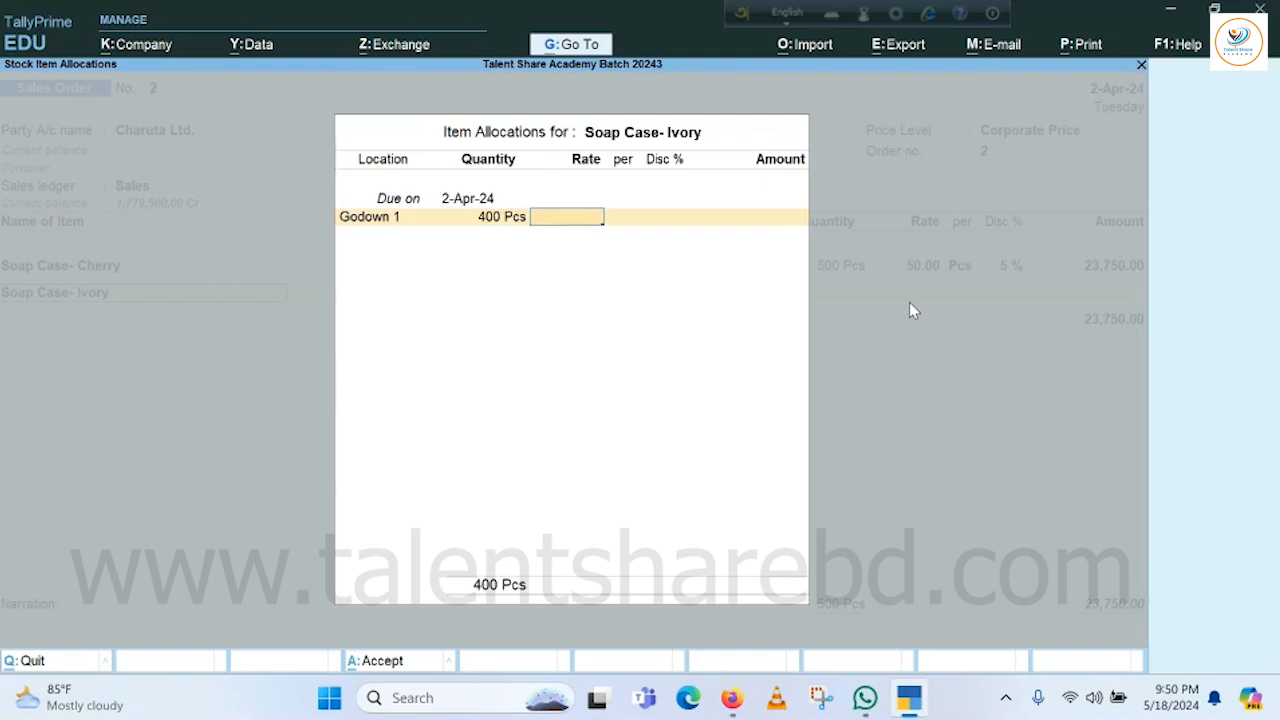
type("50")
key("Return")
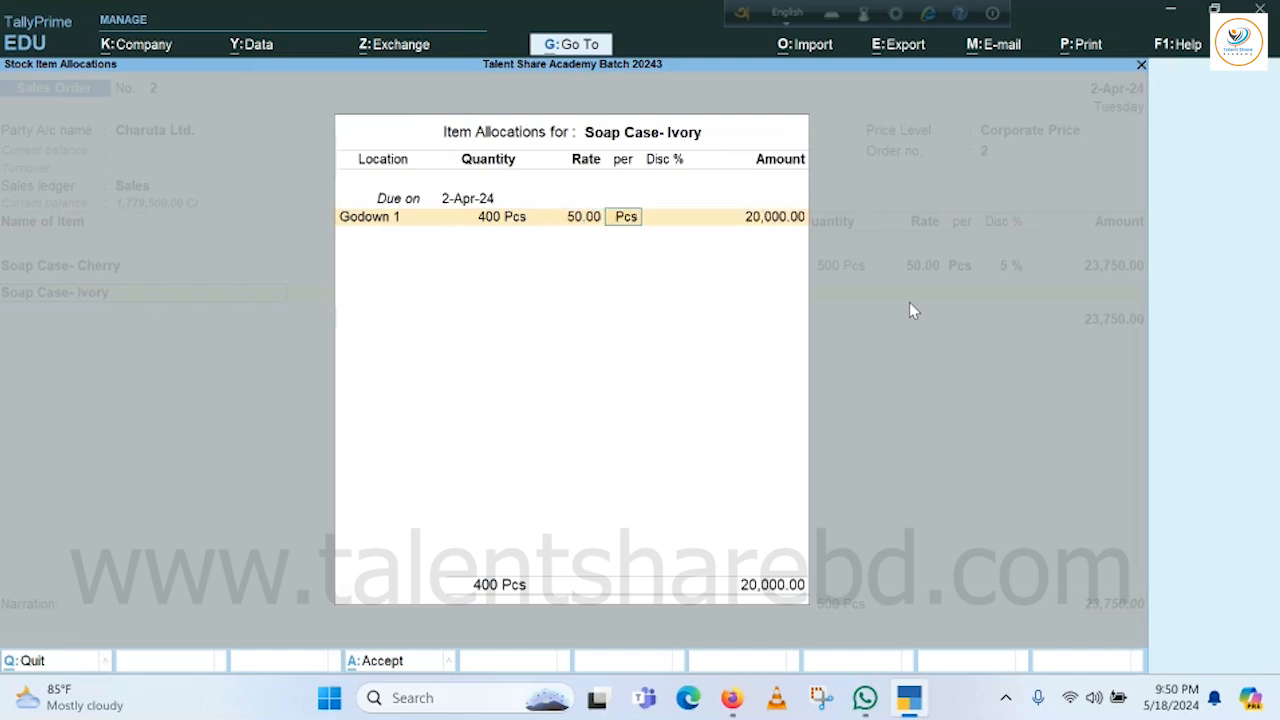
key("Return")
type("5")
key("Return")
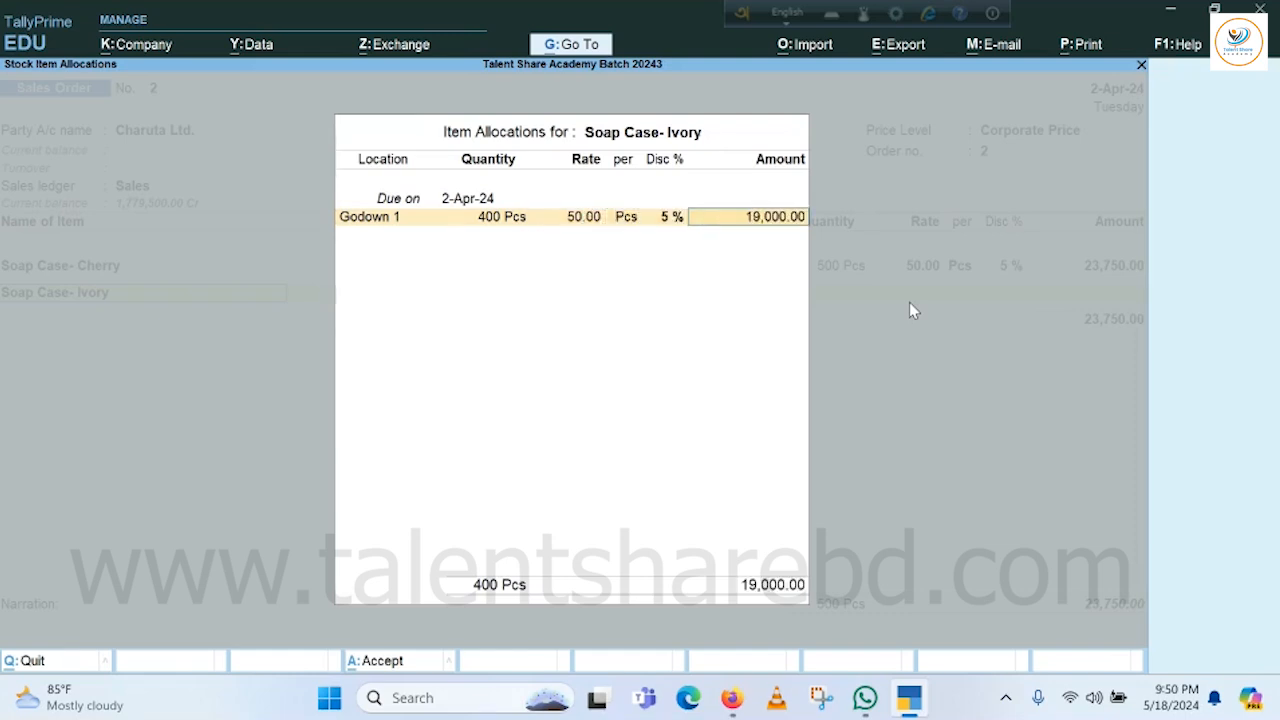
key("Return")
key("Return")
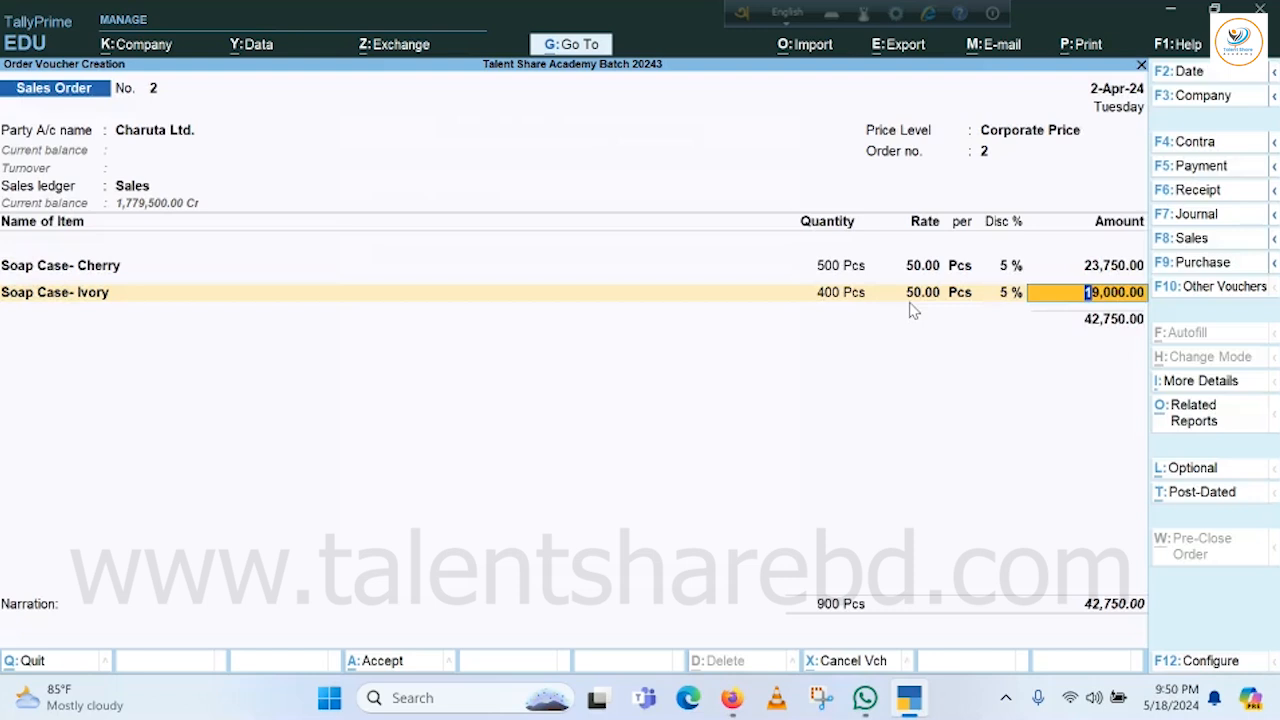
key("Return")
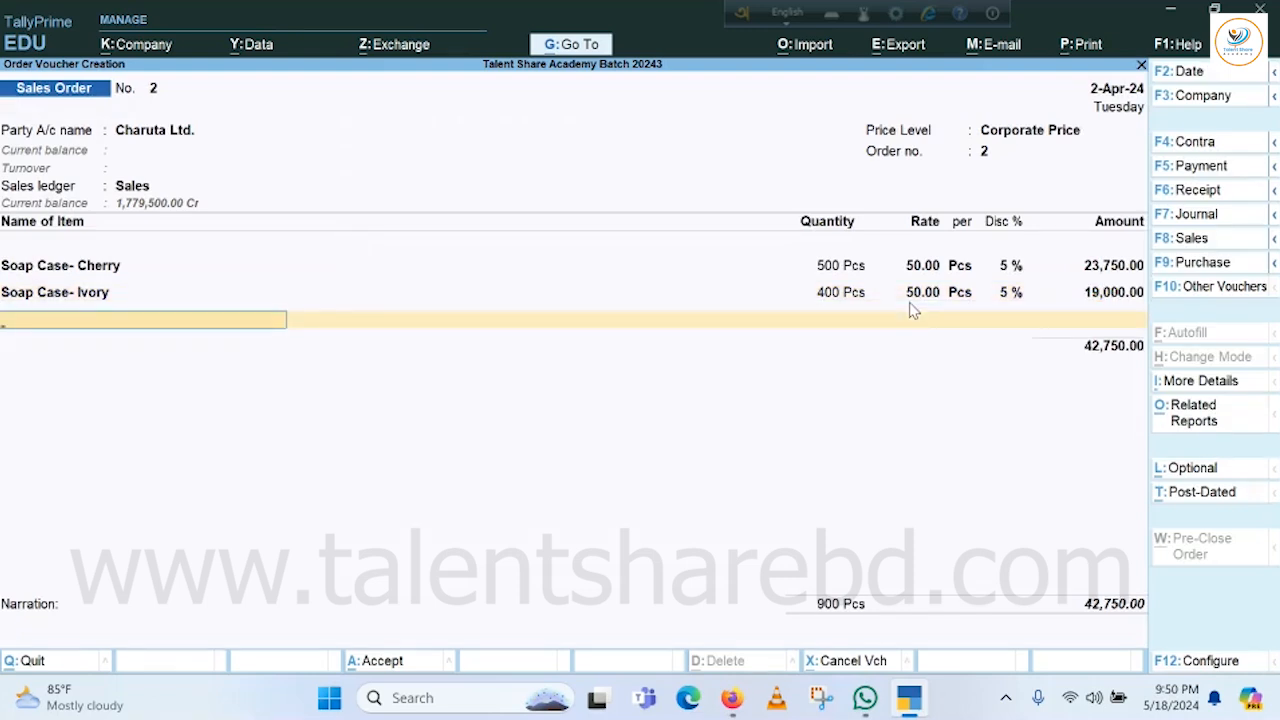
Add Soap Case- Lavender as the next item, due 2-Apr-24.
key("Down")
key("Down")
key("Down")
key("Down")
key("Down")
key("Down")
key("Down")
key("Down")
key("Down")
key("Down")
key("Down")
key("Down")
key("Down")
key("Down")
key("Down")
key("Down")
key("Down")
key("Down")
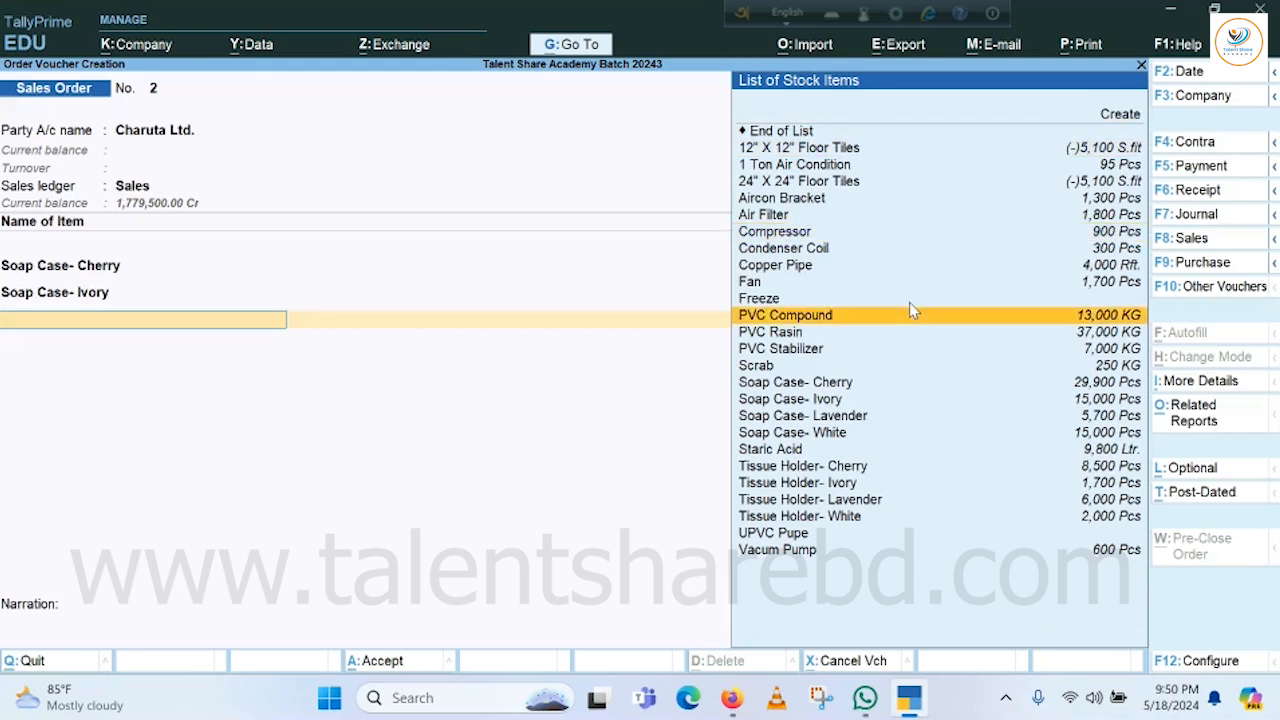
key("Return")
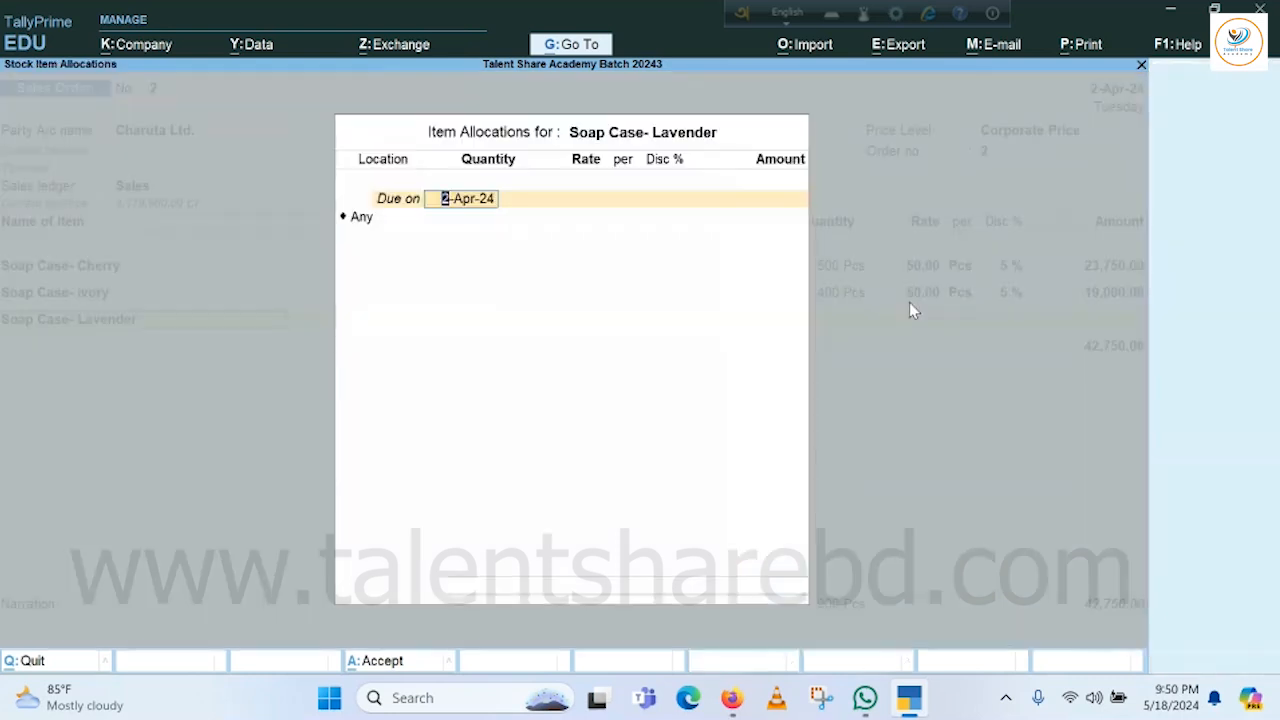
key("Return")
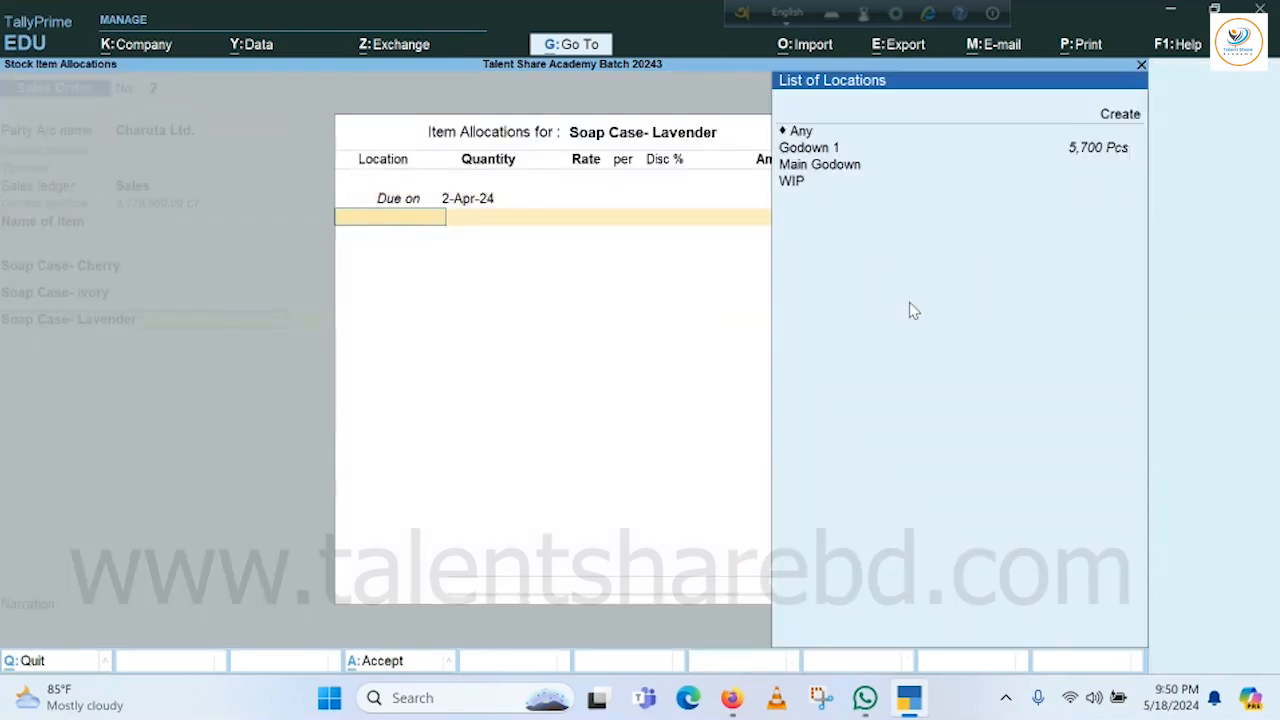
Allocate 600 Pcs of Lavender from Godown 1 at 52.00 per Pcs with 5% discount.
key("Down")
key("Down")
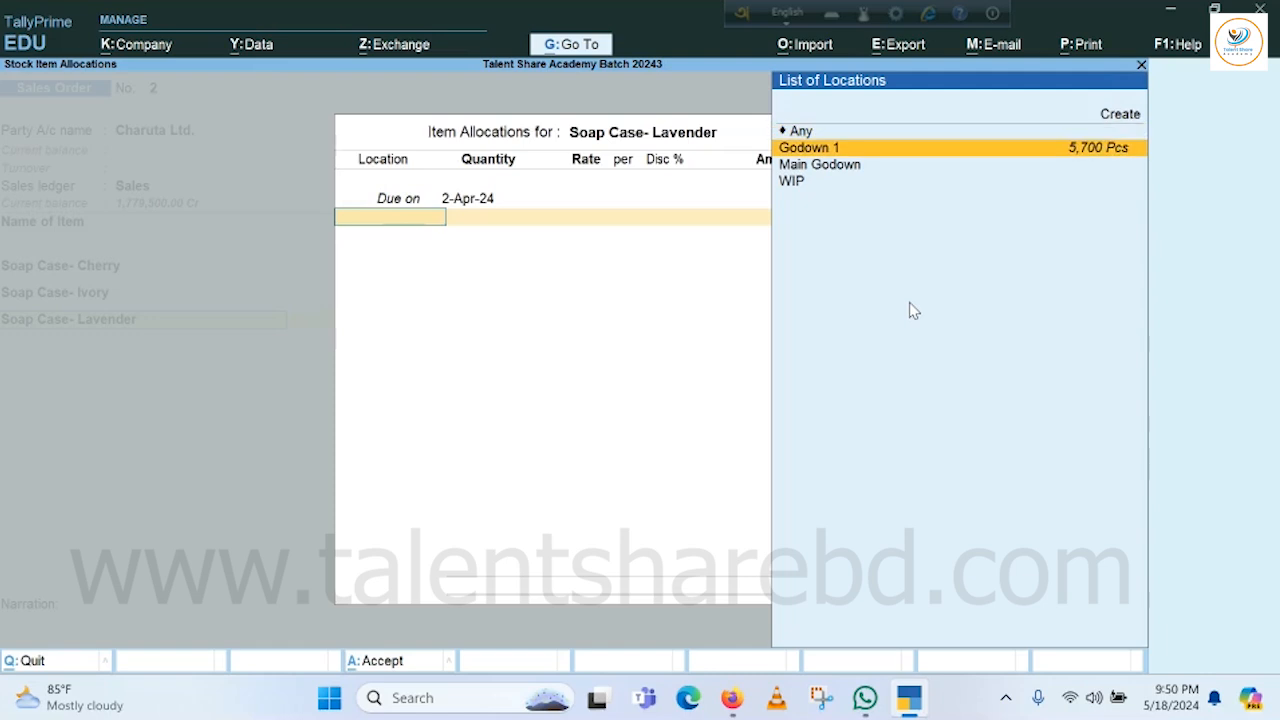
key("Return")
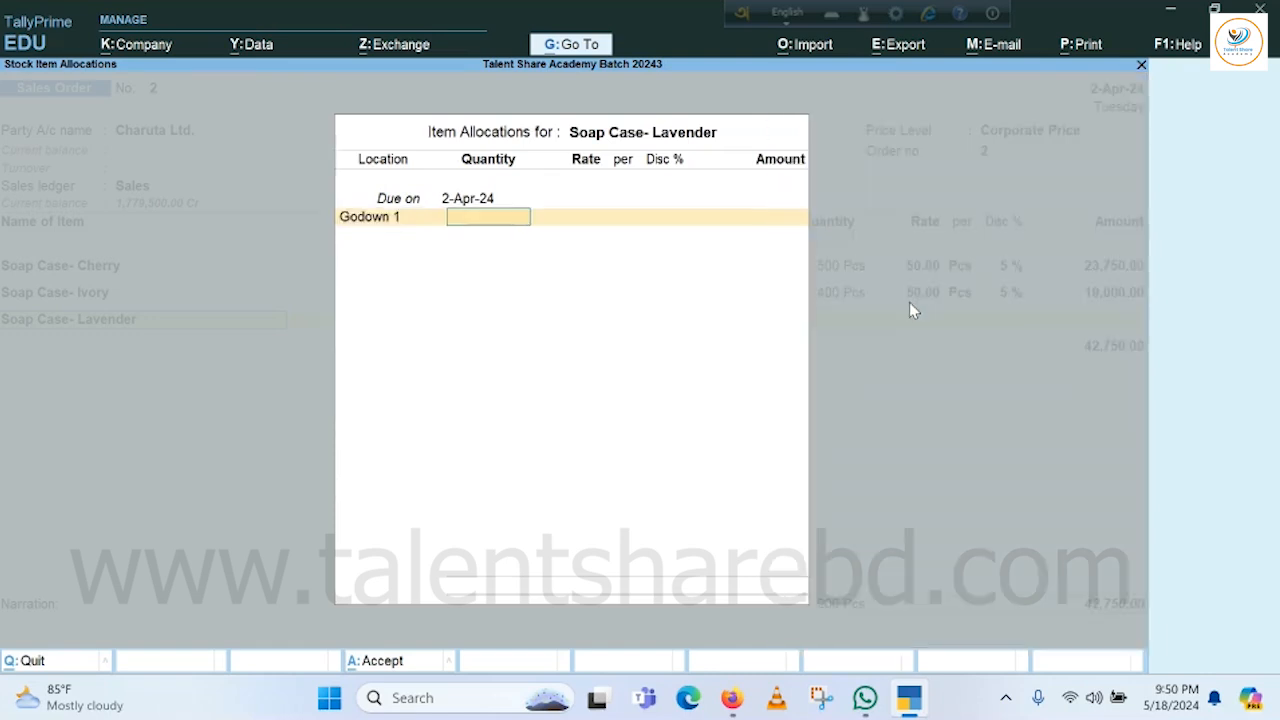
type("600")
key("Return")
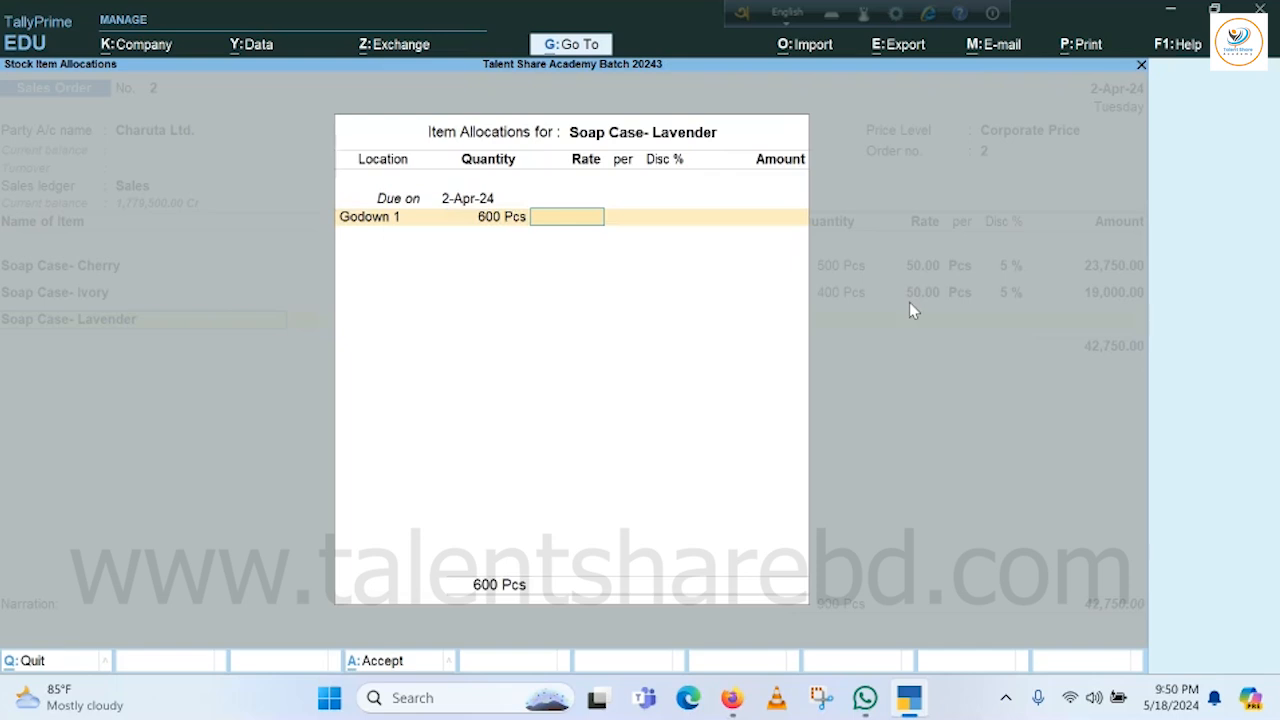
type("52")
key("Return")
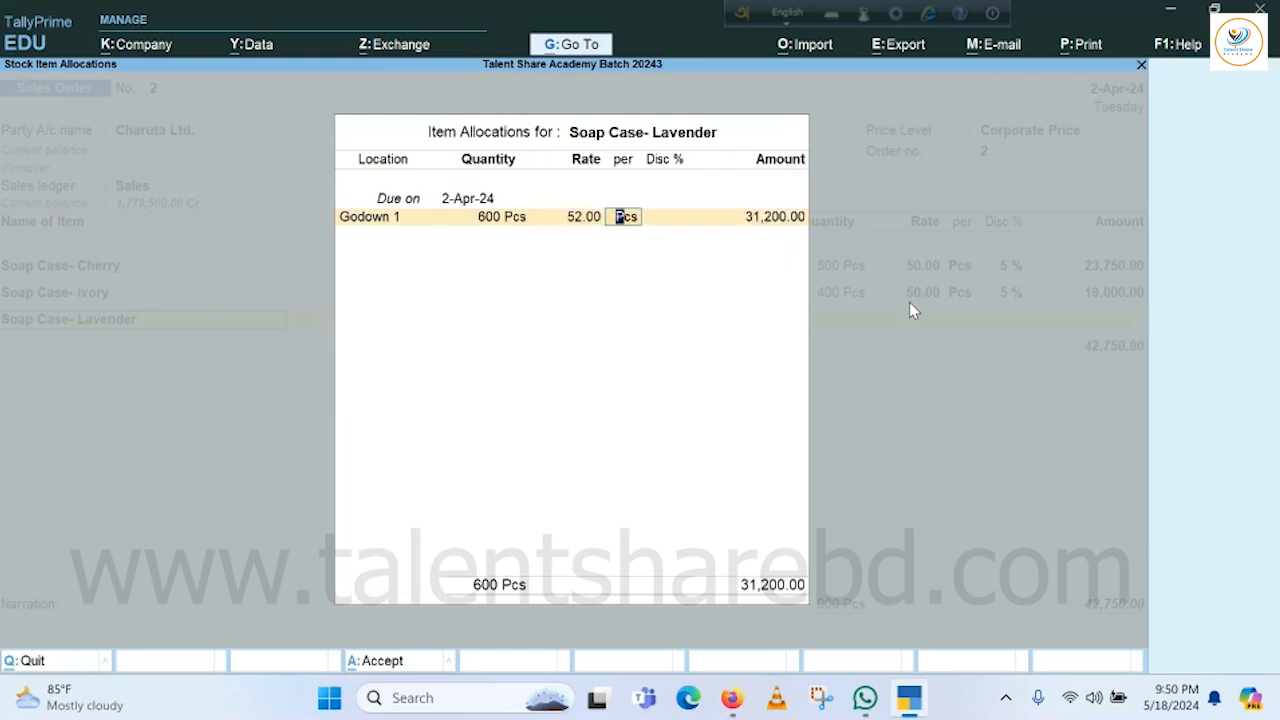
key("Return")
type("5")
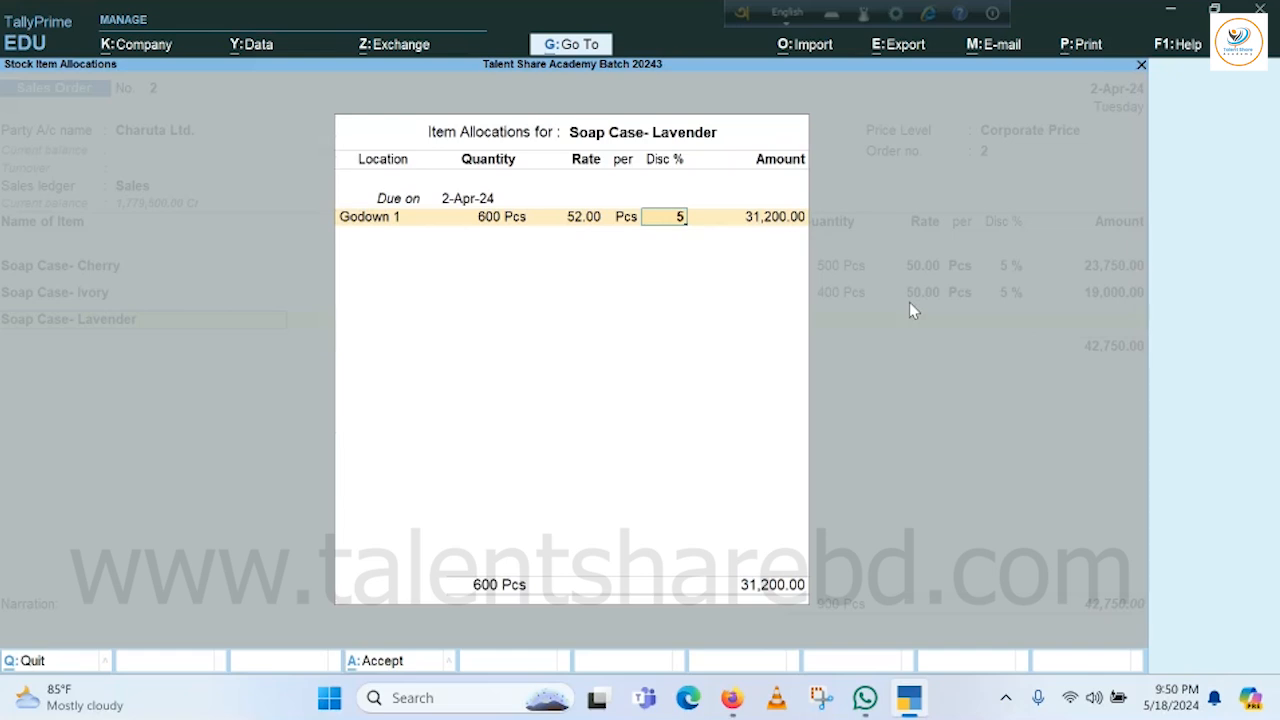
key("Return")
key("Return")
key("Return")
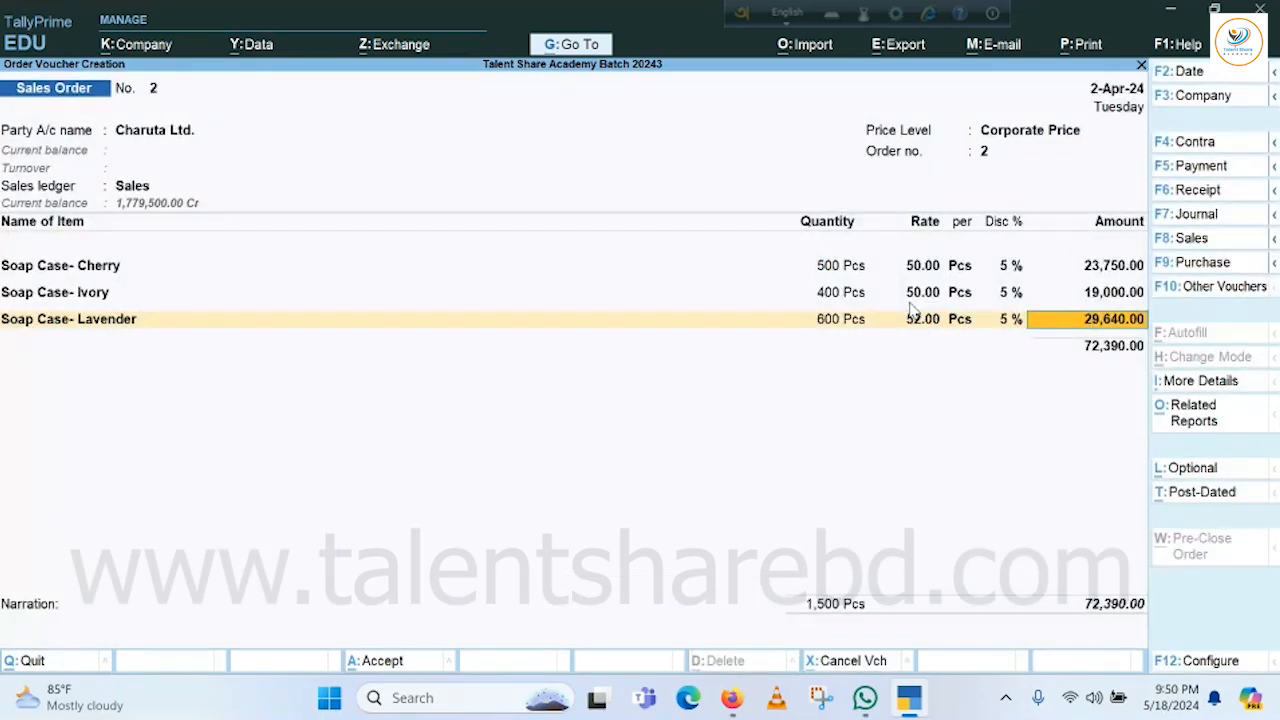
Add a Special Discount line at (-)2 %, deducting 1,447.80 for a 70,942.20 total.
key("Return")
key("Return")
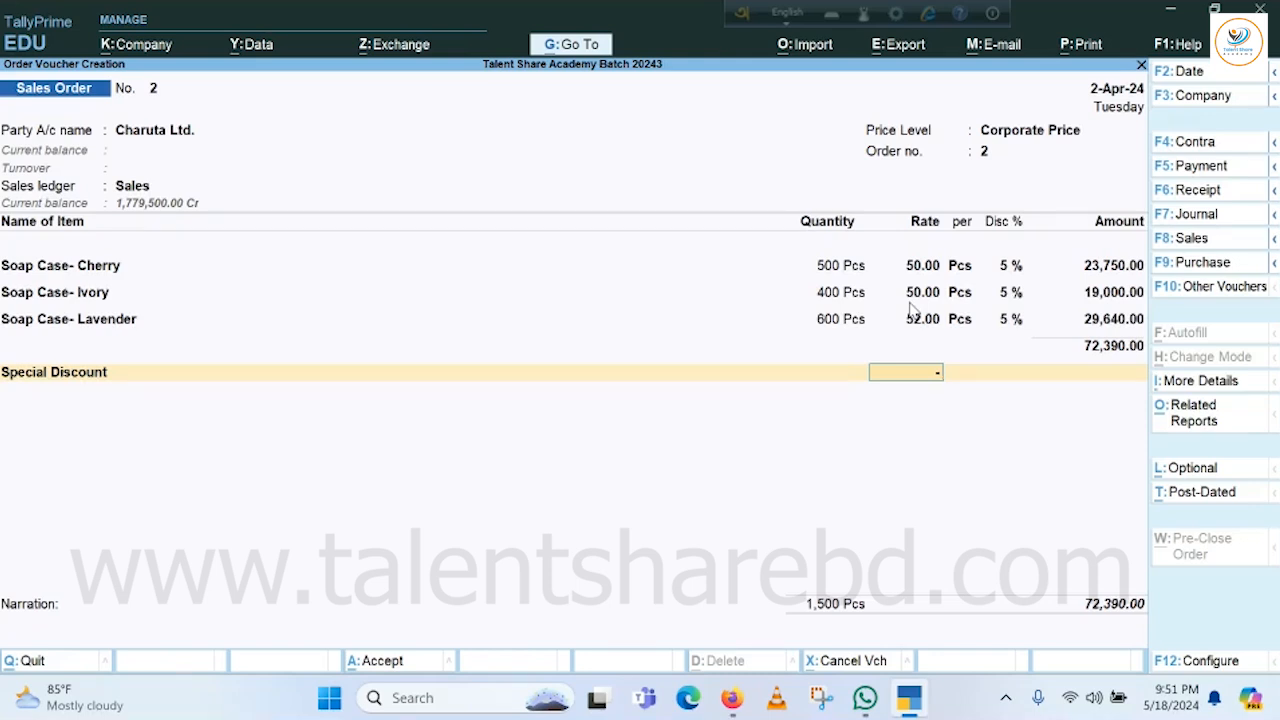
type("2")
key("Return")
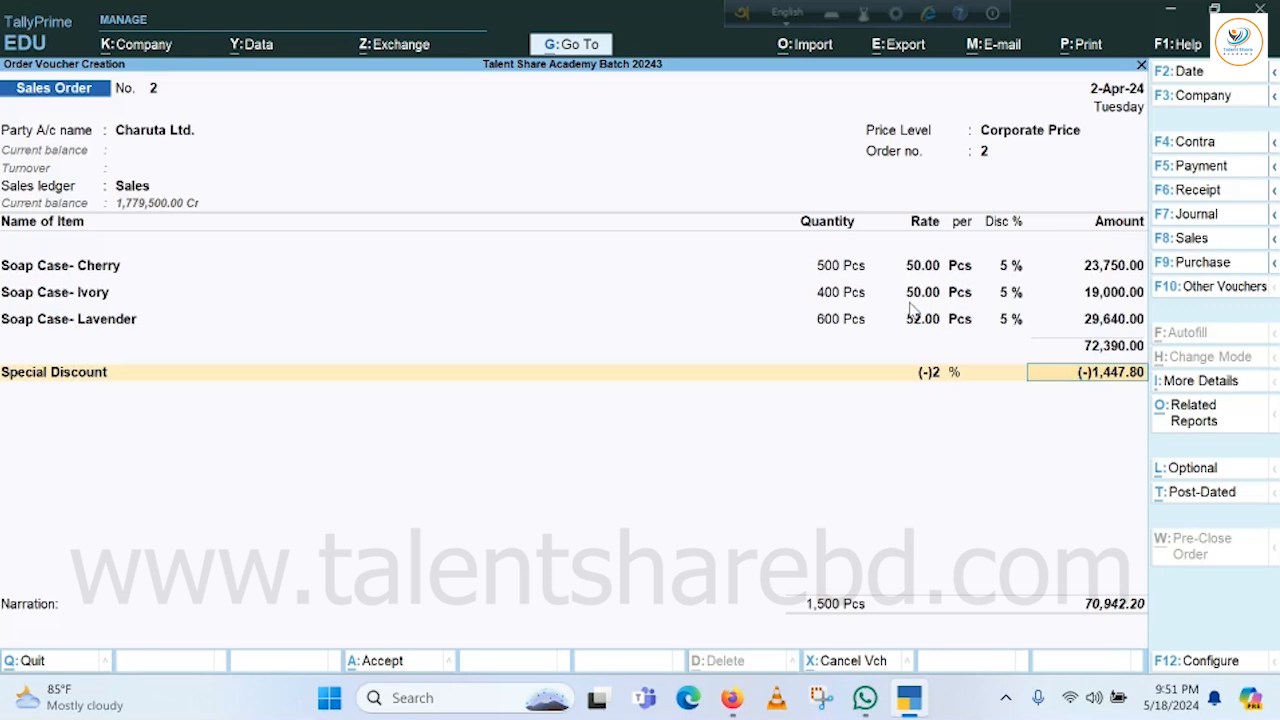
key("Return")
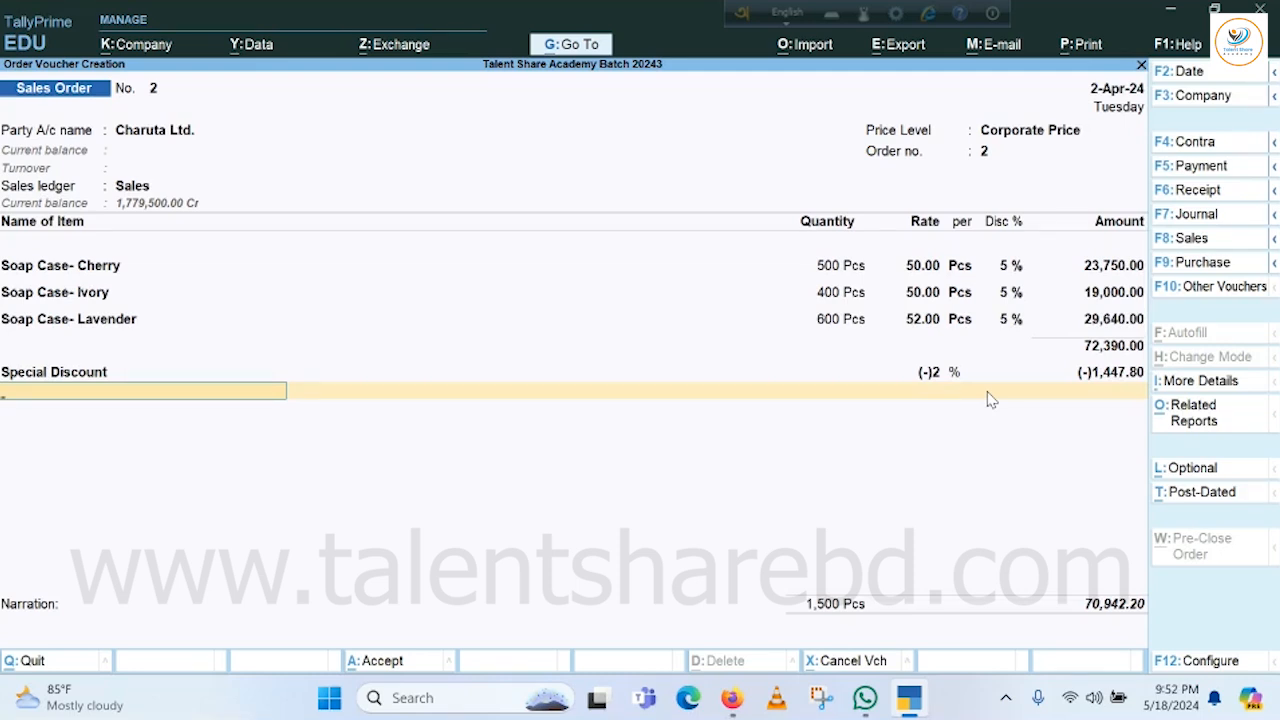
Replace the 2% Special Discount rate with a flat amount of -390.
key("BackSpace")
key("BackSpace")
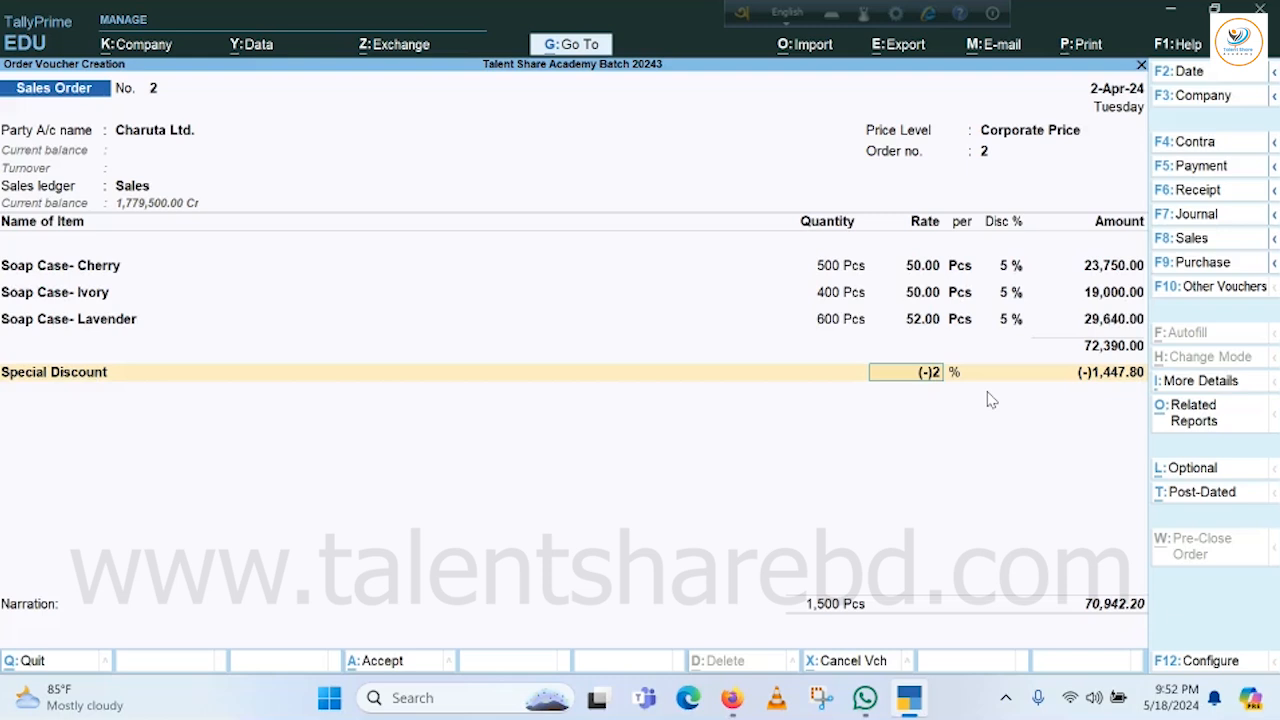
key("Delete")
key("Delete")
key("Delete")
key("Delete")
key("Return")
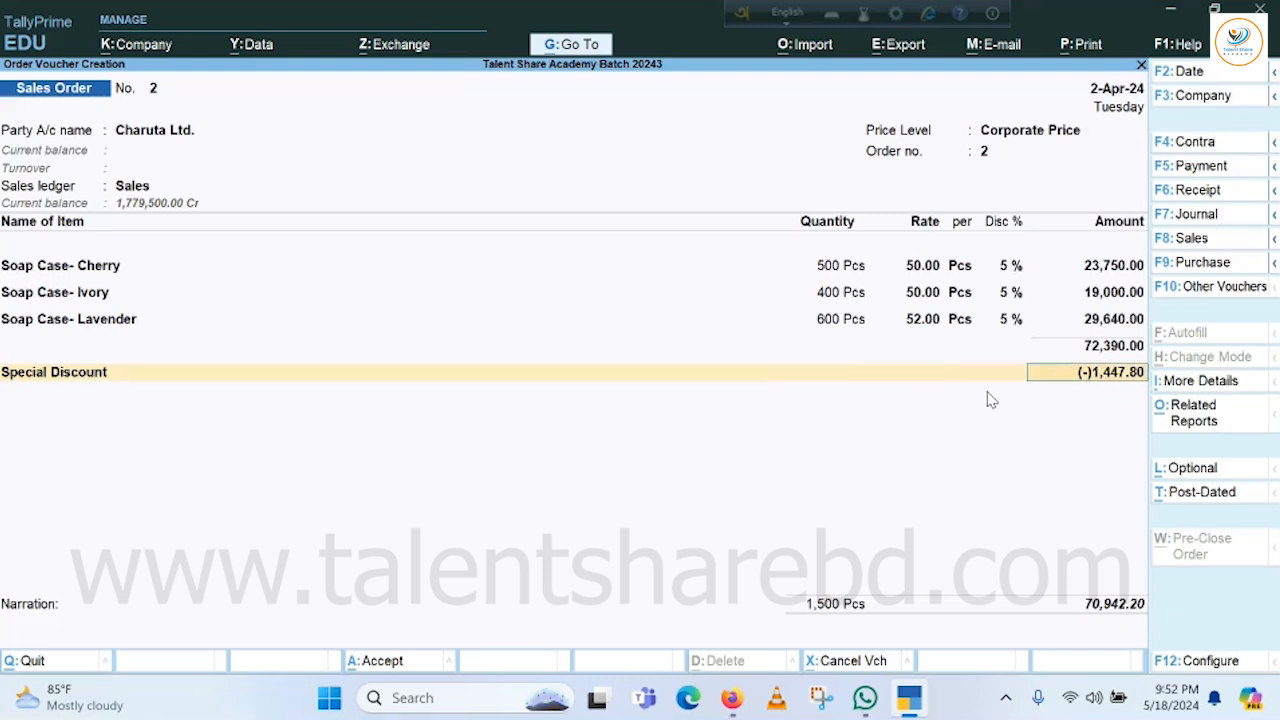
type("390")
key("BackSpace")
key("BackSpace")
key("BackSpace")
type("-390")
key("Return")
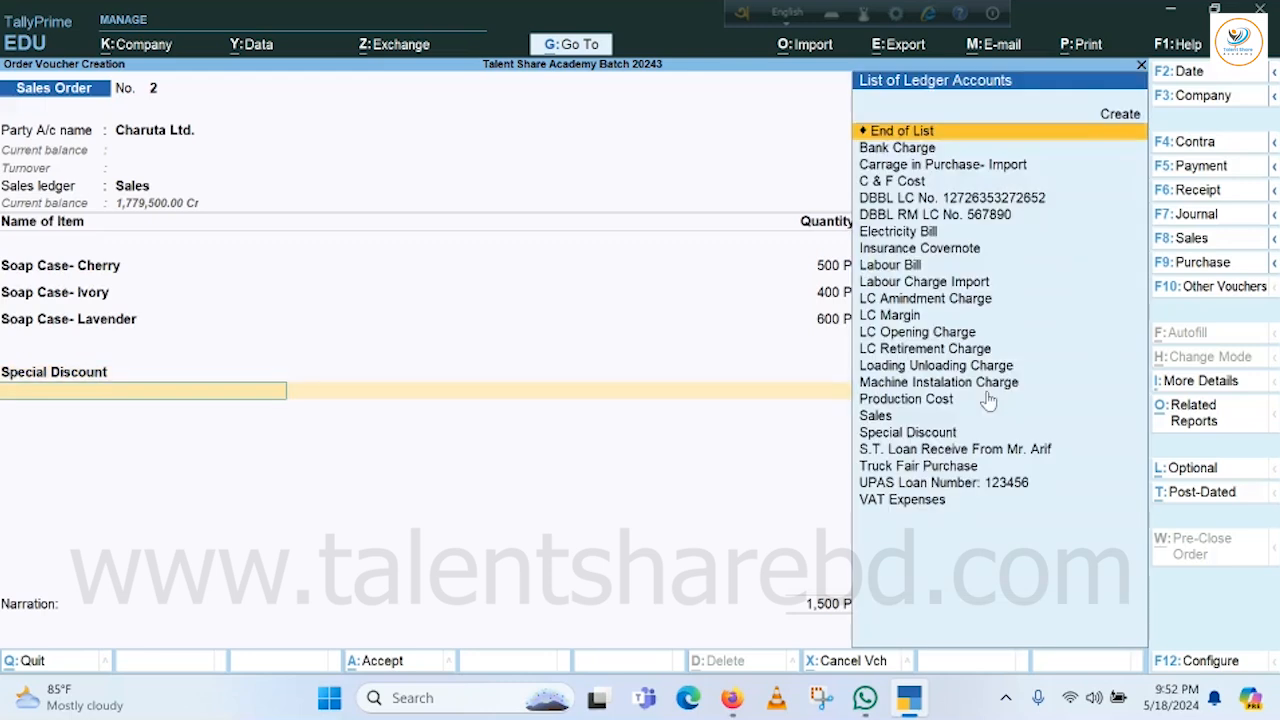
End the ledger list and leave narration empty, bringing up the Accept prompt at 72,000.00.
key("Return")
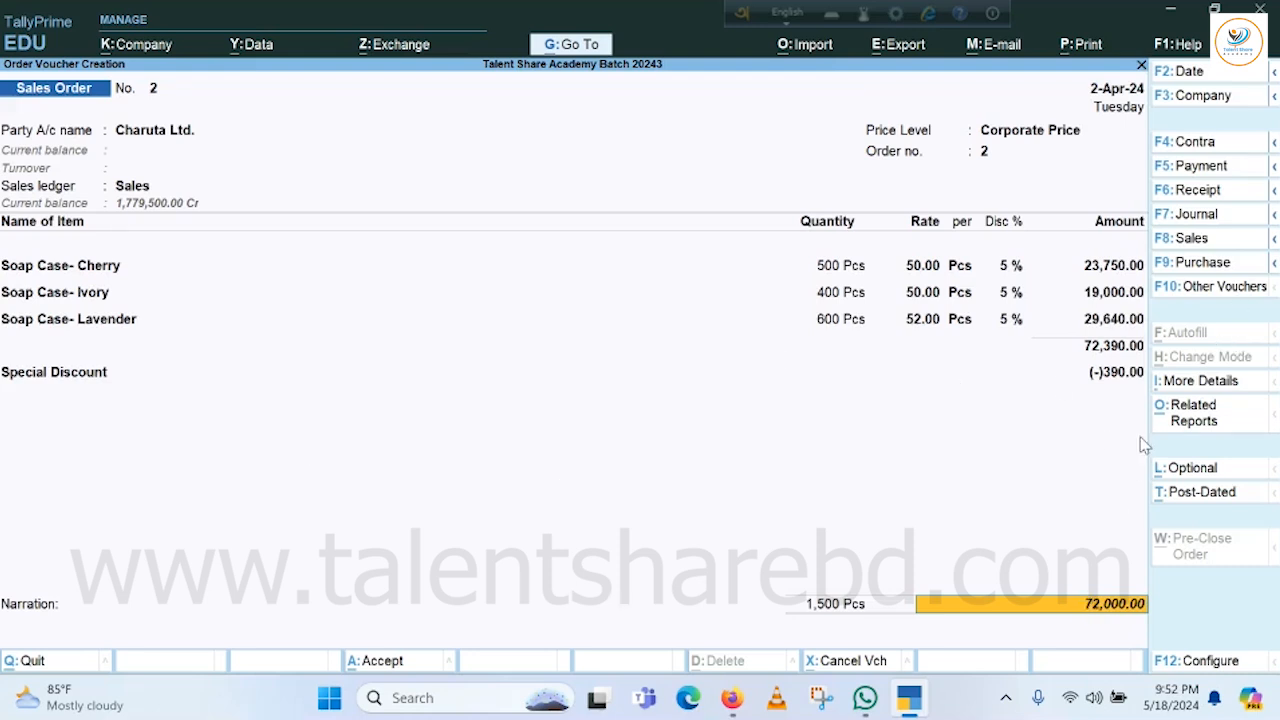
key("Return")
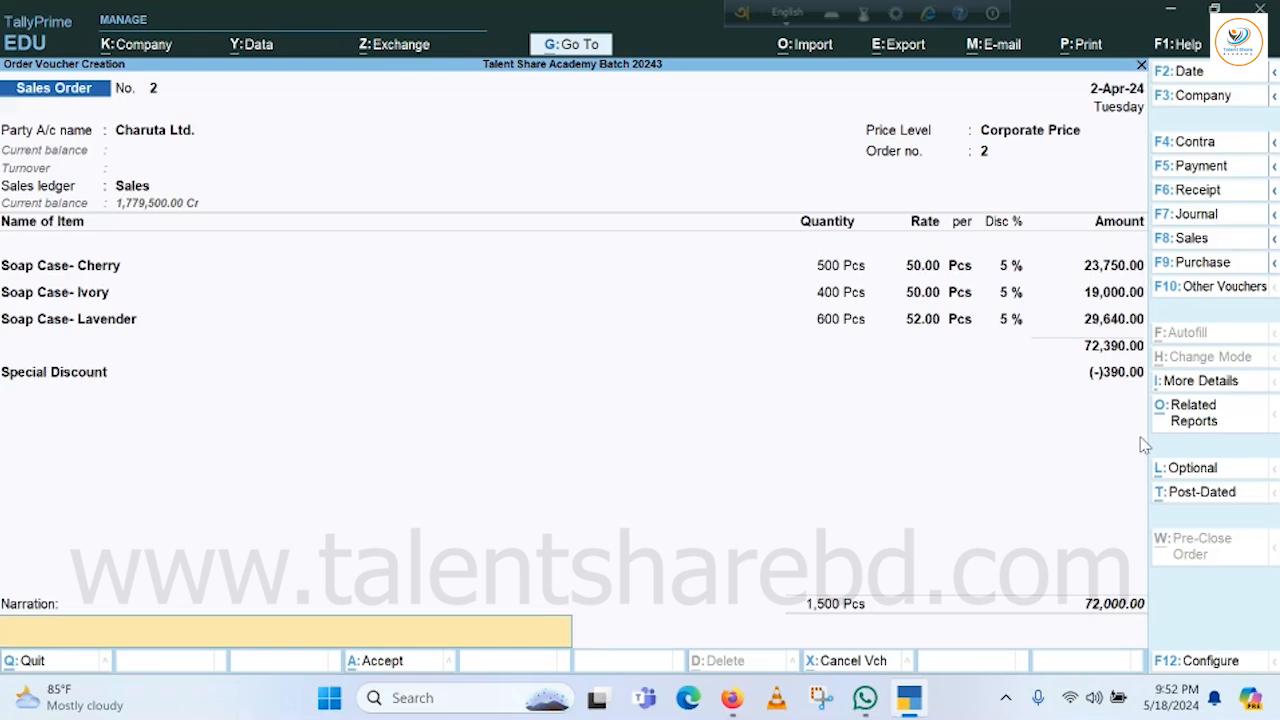
key("Return")
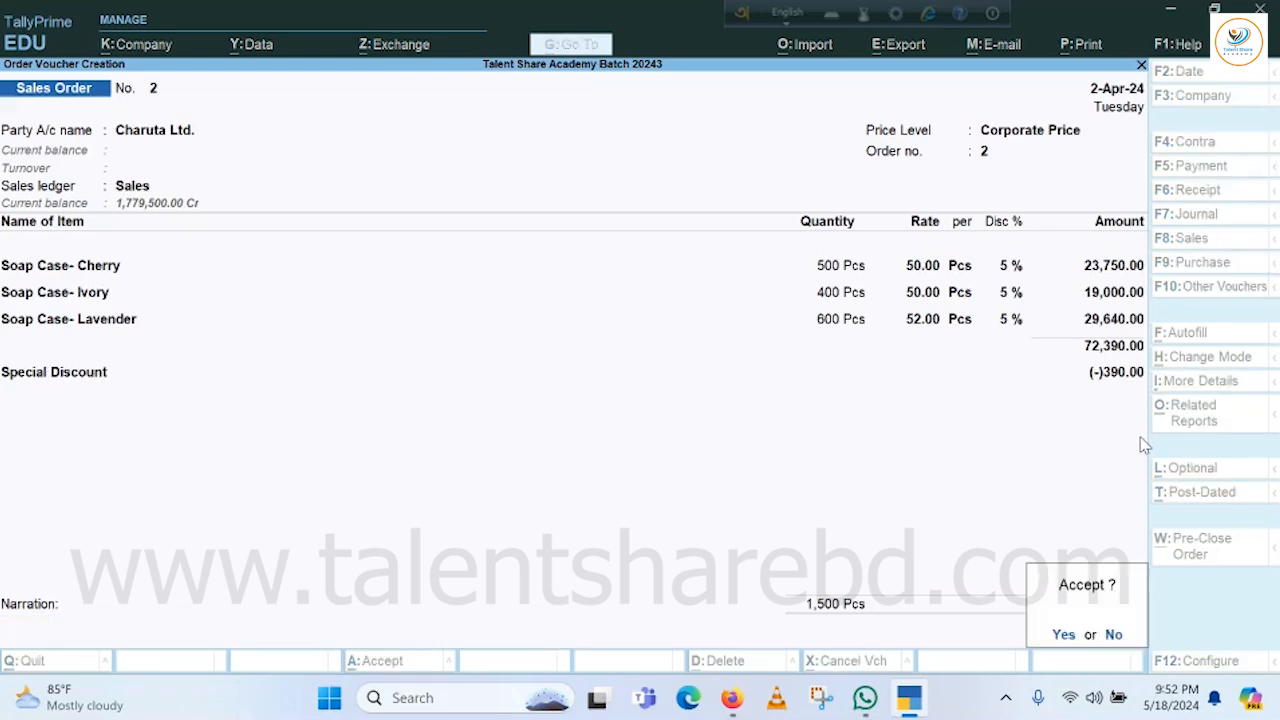